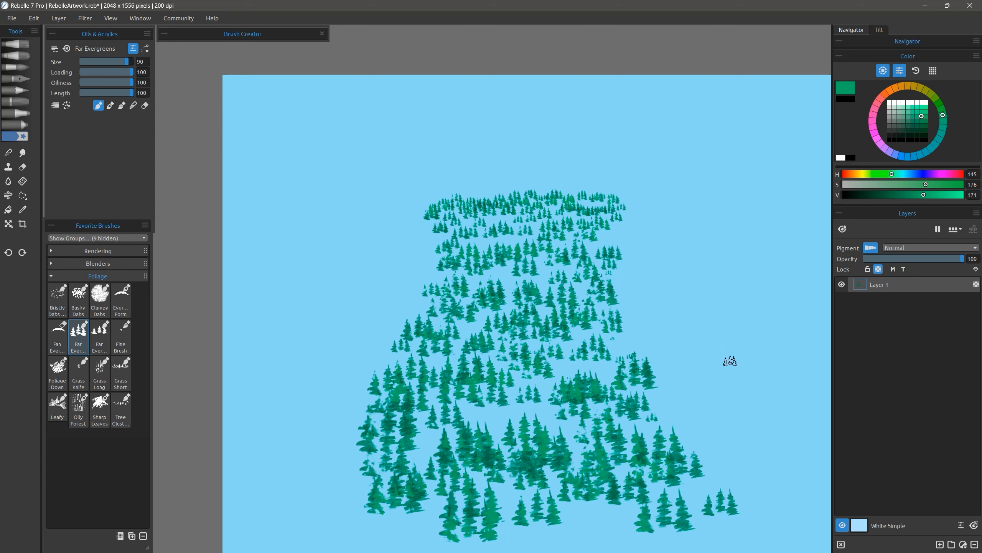
- Pick a dark green (H 150, S 255, V 69) and paint evergreens into the forest plus a separate tree cluster on empty canvas beside it
{"action": "left_click", "coordinate": [926, 131]}
{"action": "mouse_move", "coordinate": [728, 503]}
{"action": "left_mouse_down"}
{"action": "mouse_move", "coordinate": [546, 511]}
{"action": "mouse_move", "coordinate": [433, 472]}
{"action": "mouse_move", "coordinate": [462, 415]}
{"action": "mouse_move", "coordinate": [566, 363]}
{"action": "mouse_move", "coordinate": [598, 312]}
{"action": "left_mouse_up"}
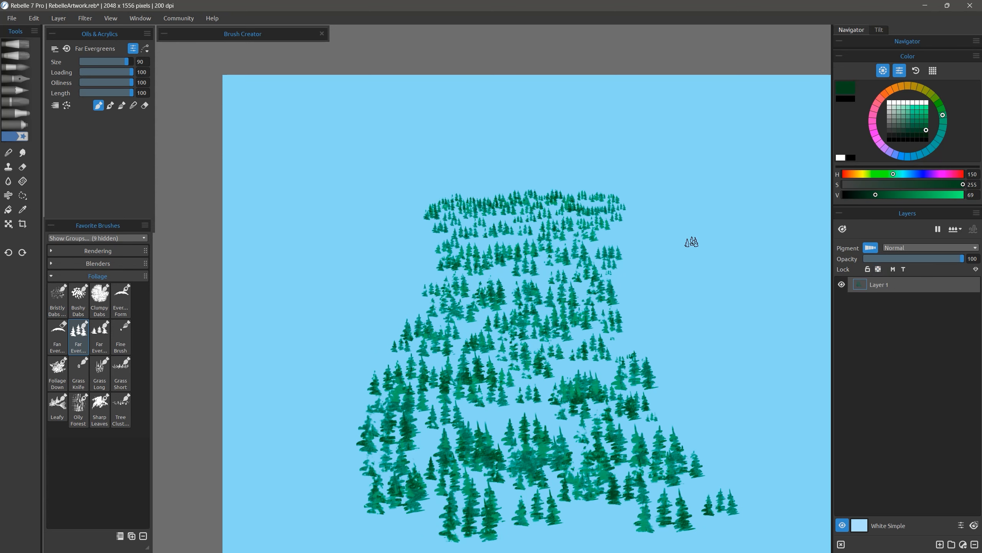
{"action": "mouse_move", "coordinate": [692, 242]}
{"action": "left_mouse_down"}
{"action": "mouse_move", "coordinate": [707, 264]}
{"action": "mouse_move", "coordinate": [735, 268]}
{"action": "mouse_move", "coordinate": [681, 289]}
{"action": "mouse_move", "coordinate": [740, 291]}
{"action": "left_mouse_up"}
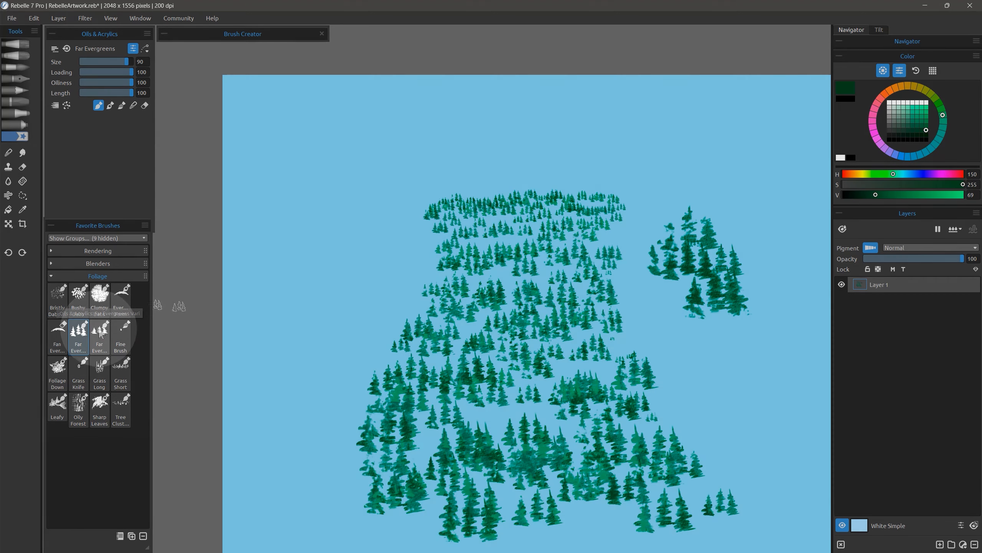
- Switch to the second Far Evergreens brush and stamp trees of varying sizes in the empty area below the separate tree cluster
{"action": "left_click", "coordinate": [99, 335]}
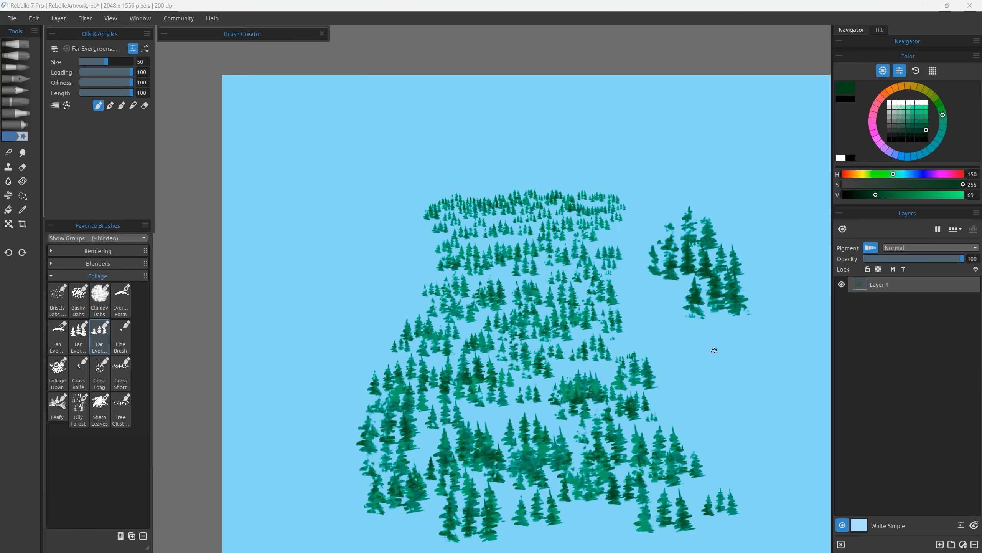
{"action": "left_click", "coordinate": [756, 360]}
{"action": "left_click", "coordinate": [714, 385]}
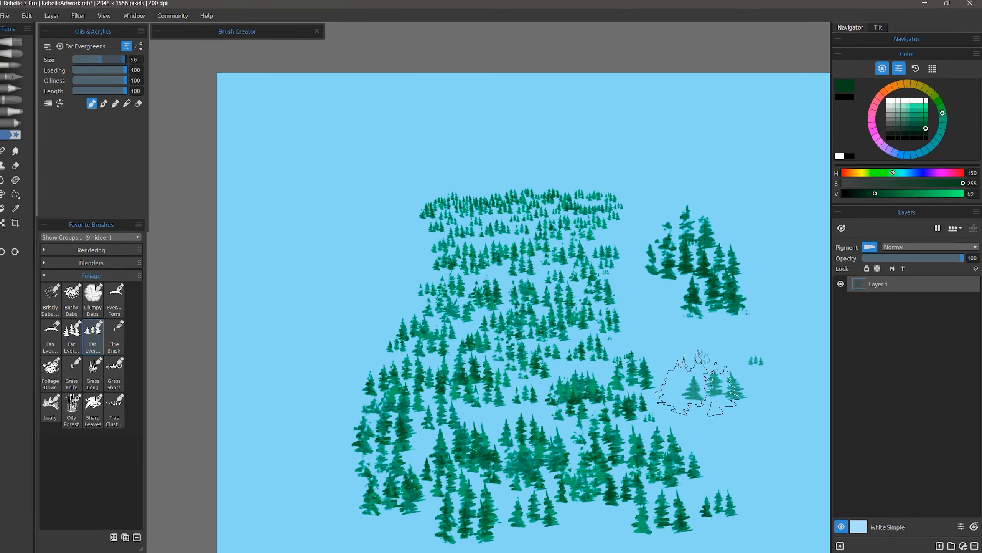
{"action": "left_click", "coordinate": [780, 367]}
{"action": "left_click", "coordinate": [709, 347]}
{"action": "left_click", "coordinate": [790, 380]}
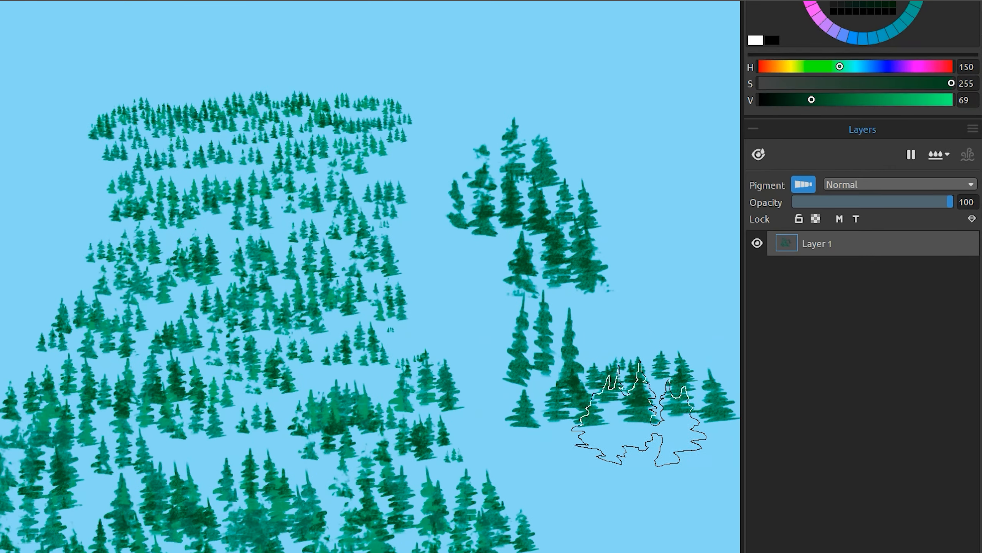
{"action": "left_click", "coordinate": [589, 390]}
{"action": "left_click", "coordinate": [558, 402]}
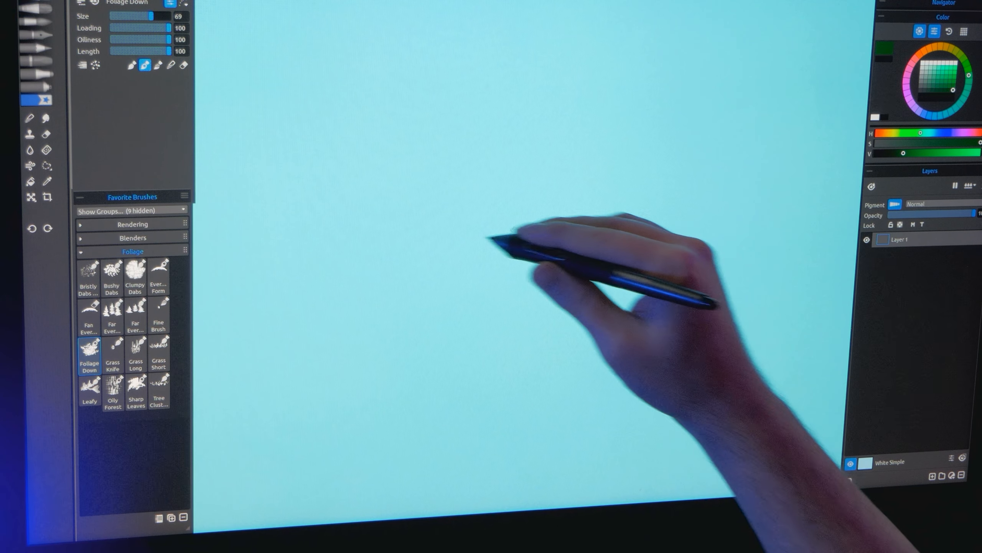
- Paint a few green leaf clumps on the blank canvas with the Foliage Down brush
{"action": "mouse_move", "coordinate": [414, 248]}
{"action": "left_mouse_down"}
{"action": "mouse_move", "coordinate": [492, 237]}
{"action": "mouse_move", "coordinate": [503, 217]}
{"action": "left_mouse_up"}
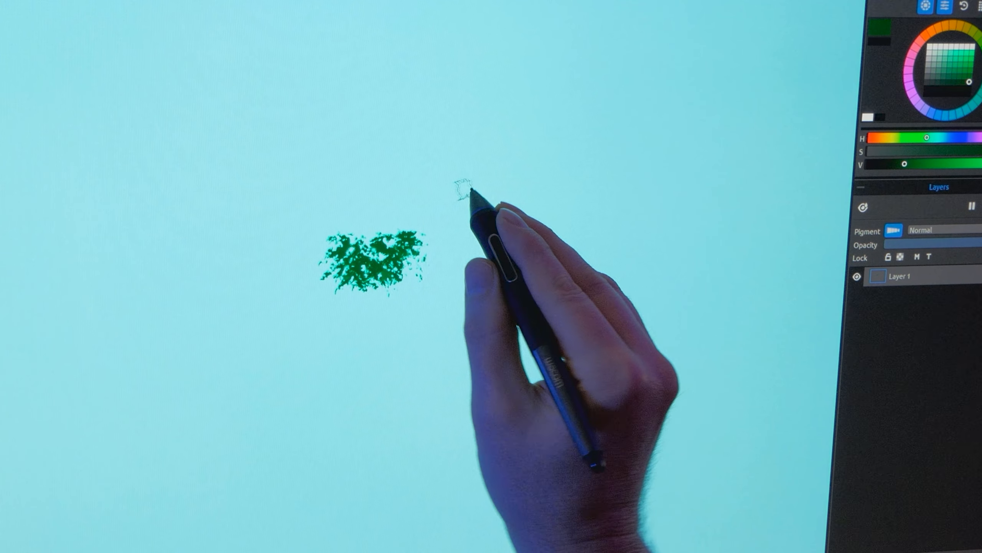
{"action": "left_click_drag", "start_coordinate": [463, 189], "coordinate": [484, 178]}
{"action": "mouse_move", "coordinate": [503, 248]}
{"action": "left_mouse_down"}
{"action": "mouse_move", "coordinate": [533, 240]}
{"action": "mouse_move", "coordinate": [556, 267]}
{"action": "mouse_move", "coordinate": [531, 301]}
{"action": "mouse_move", "coordinate": [593, 264]}
{"action": "mouse_move", "coordinate": [603, 220]}
{"action": "left_mouse_up"}
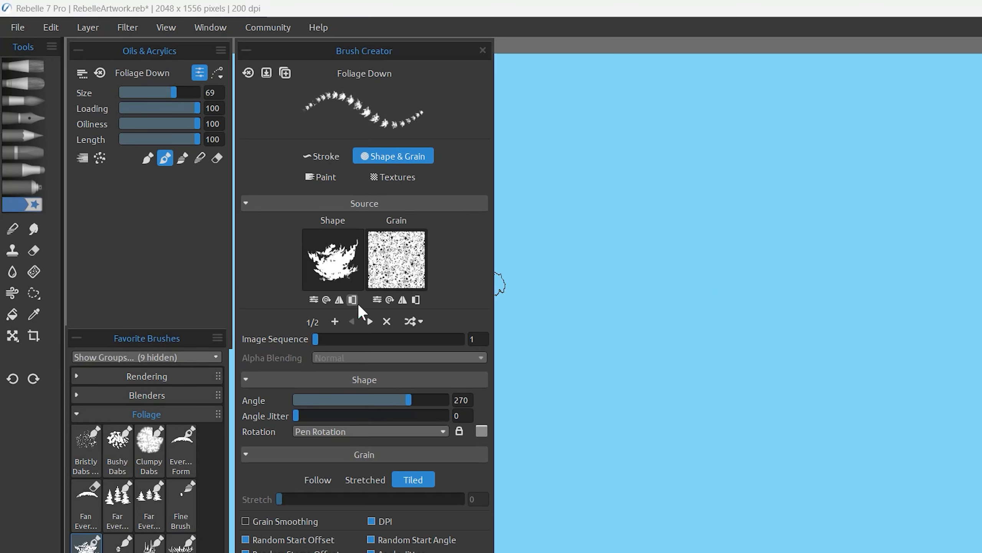
- Rotate both source shape images of the Foliage Down brush by 180 degrees so the leaves point upward
{"action": "left_click", "coordinate": [326, 298]}
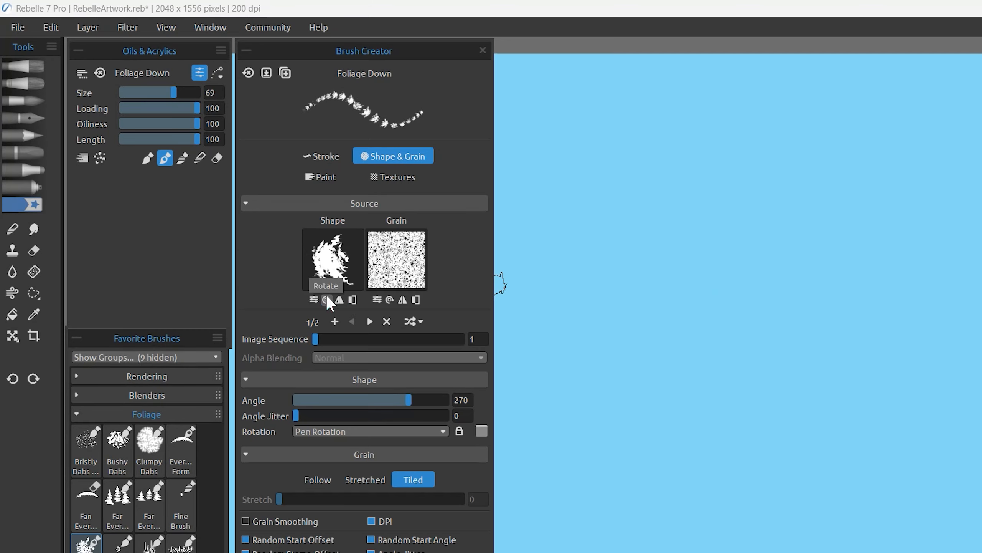
{"action": "left_click", "coordinate": [327, 298]}
{"action": "left_click", "coordinate": [370, 321]}
{"action": "left_click", "coordinate": [326, 299]}
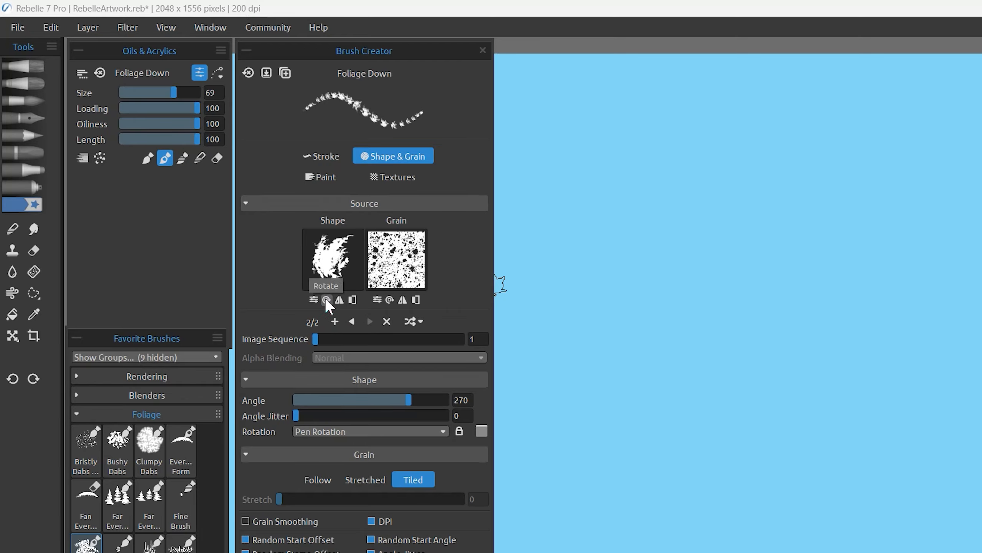
{"action": "left_click", "coordinate": [326, 299]}
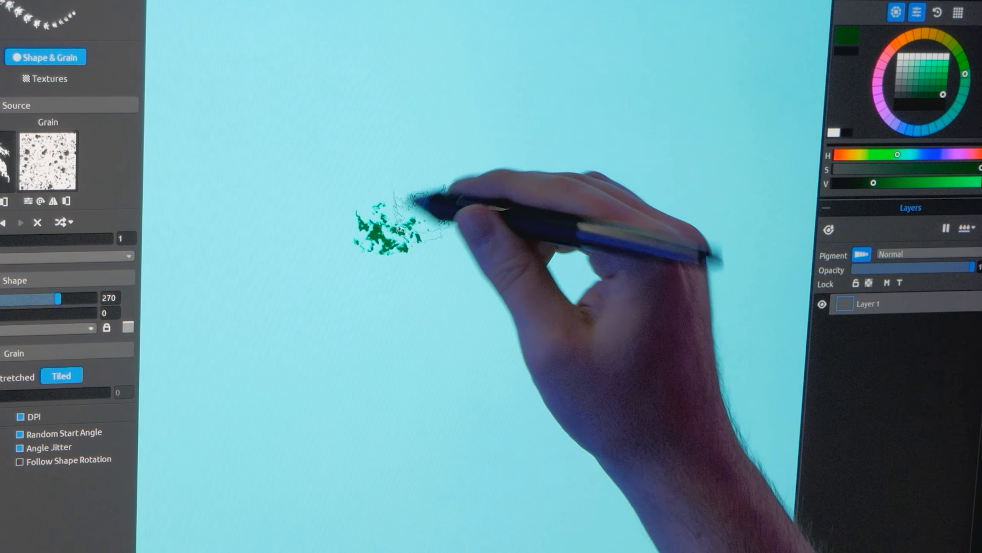
- Paint dark green foliage with the rotated brush: one large bush, two small clumps and a wide bush to the lower right
{"action": "mouse_move", "coordinate": [429, 242]}
{"action": "left_mouse_down"}
{"action": "mouse_move", "coordinate": [453, 206]}
{"action": "mouse_move", "coordinate": [442, 188]}
{"action": "mouse_move", "coordinate": [493, 233]}
{"action": "mouse_move", "coordinate": [522, 165]}
{"action": "mouse_move", "coordinate": [479, 242]}
{"action": "mouse_move", "coordinate": [417, 242]}
{"action": "mouse_move", "coordinate": [367, 186]}
{"action": "mouse_move", "coordinate": [385, 255]}
{"action": "mouse_move", "coordinate": [433, 228]}
{"action": "mouse_move", "coordinate": [412, 158]}
{"action": "mouse_move", "coordinate": [426, 121]}
{"action": "mouse_move", "coordinate": [469, 170]}
{"action": "mouse_move", "coordinate": [461, 187]}
{"action": "mouse_move", "coordinate": [387, 181]}
{"action": "mouse_move", "coordinate": [438, 234]}
{"action": "mouse_move", "coordinate": [521, 177]}
{"action": "mouse_move", "coordinate": [531, 137]}
{"action": "mouse_move", "coordinate": [484, 256]}
{"action": "mouse_move", "coordinate": [443, 254]}
{"action": "mouse_move", "coordinate": [513, 275]}
{"action": "mouse_move", "coordinate": [540, 229]}
{"action": "mouse_move", "coordinate": [549, 266]}
{"action": "left_mouse_up"}
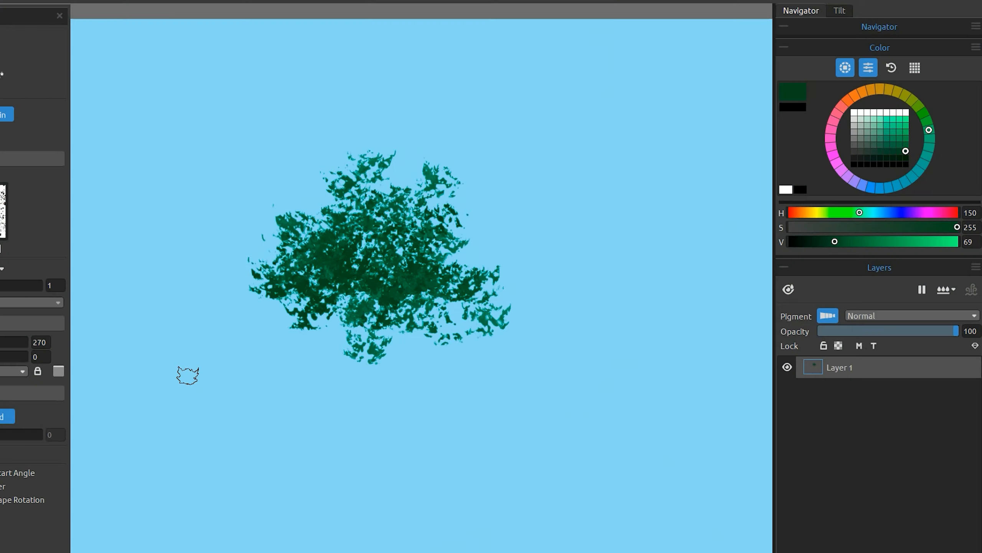
{"action": "left_click", "coordinate": [259, 334]}
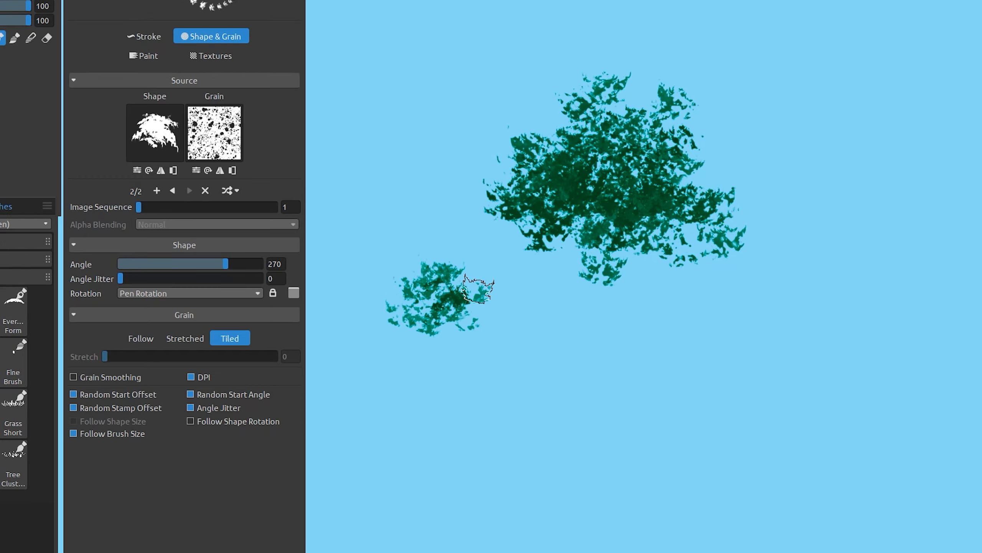
{"action": "left_click_drag", "start_coordinate": [518, 329], "coordinate": [446, 360]}
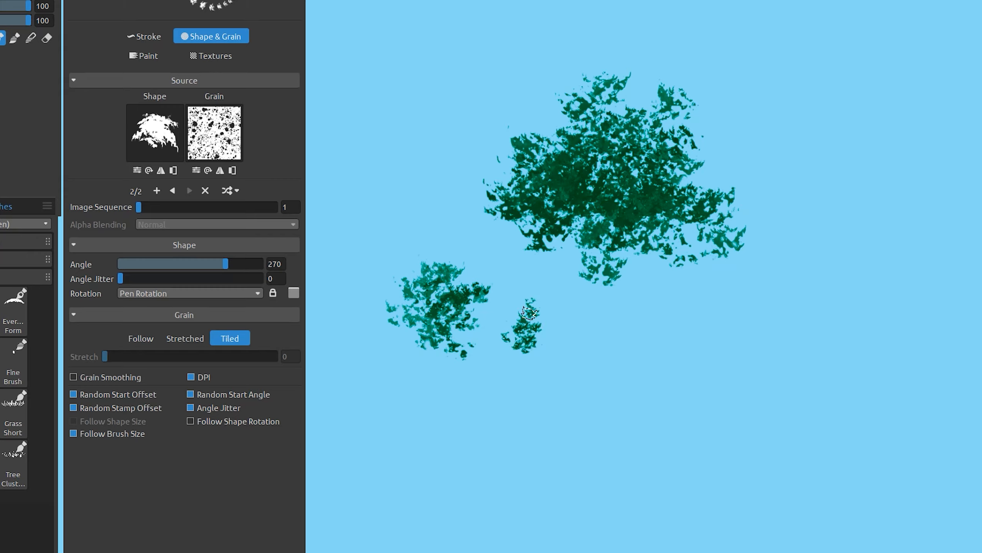
{"action": "left_click", "coordinate": [553, 340]}
{"action": "left_click_drag", "start_coordinate": [594, 341], "coordinate": [816, 342]}
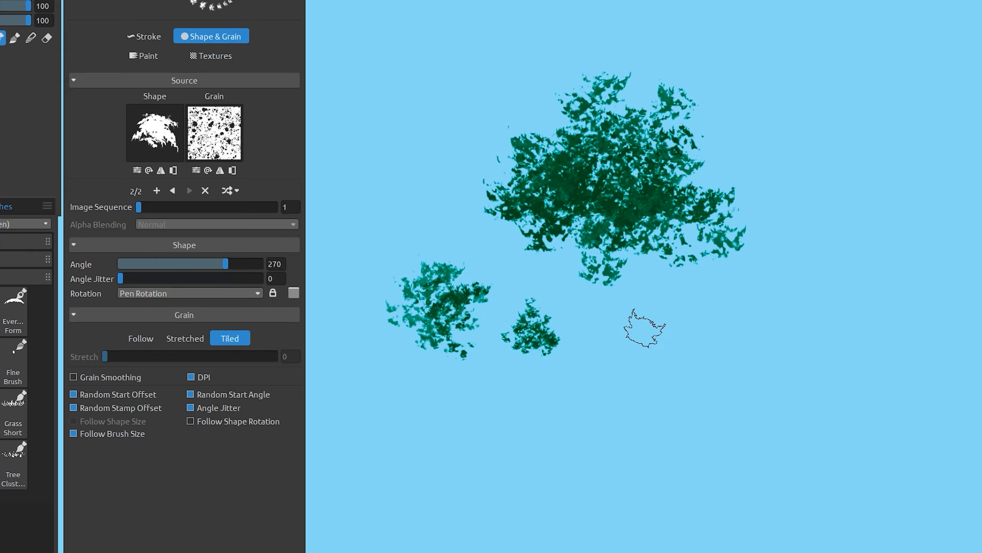
{"action": "mouse_move", "coordinate": [633, 337]}
{"action": "left_mouse_down"}
{"action": "mouse_move", "coordinate": [690, 350]}
{"action": "mouse_move", "coordinate": [657, 324]}
{"action": "mouse_move", "coordinate": [680, 355]}
{"action": "mouse_move", "coordinate": [743, 308]}
{"action": "mouse_move", "coordinate": [781, 343]}
{"action": "mouse_move", "coordinate": [789, 266]}
{"action": "mouse_move", "coordinate": [862, 372]}
{"action": "left_mouse_up"}
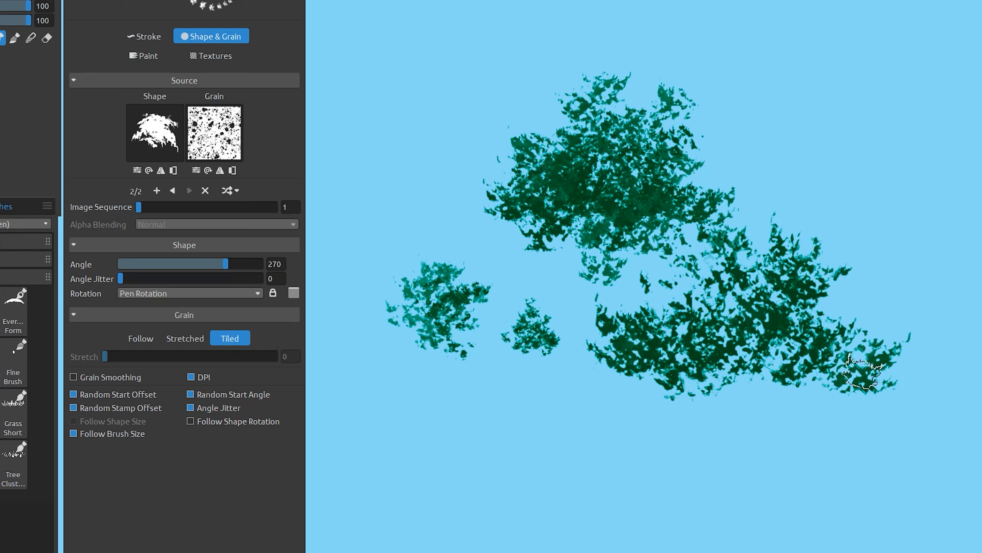
- Layer bright green and yellow highlights over the two large bushes and paint a leafy clump beside the upper one
{"action": "mouse_move", "coordinate": [566, 159]}
{"action": "left_mouse_down"}
{"action": "mouse_move", "coordinate": [590, 185]}
{"action": "mouse_move", "coordinate": [615, 99]}
{"action": "mouse_move", "coordinate": [582, 222]}
{"action": "mouse_move", "coordinate": [681, 170]}
{"action": "left_mouse_up"}
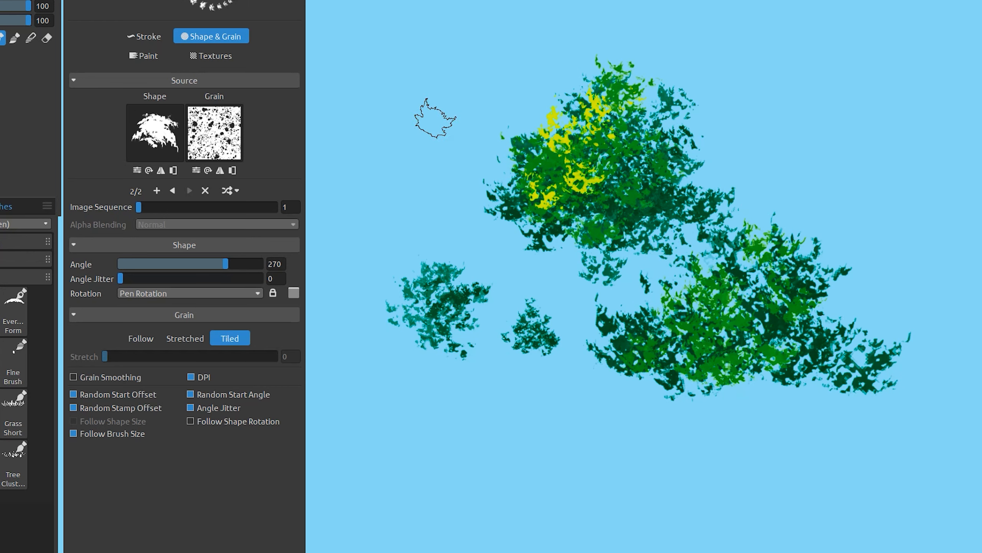
{"action": "left_click_drag", "start_coordinate": [474, 143], "coordinate": [475, 269]}
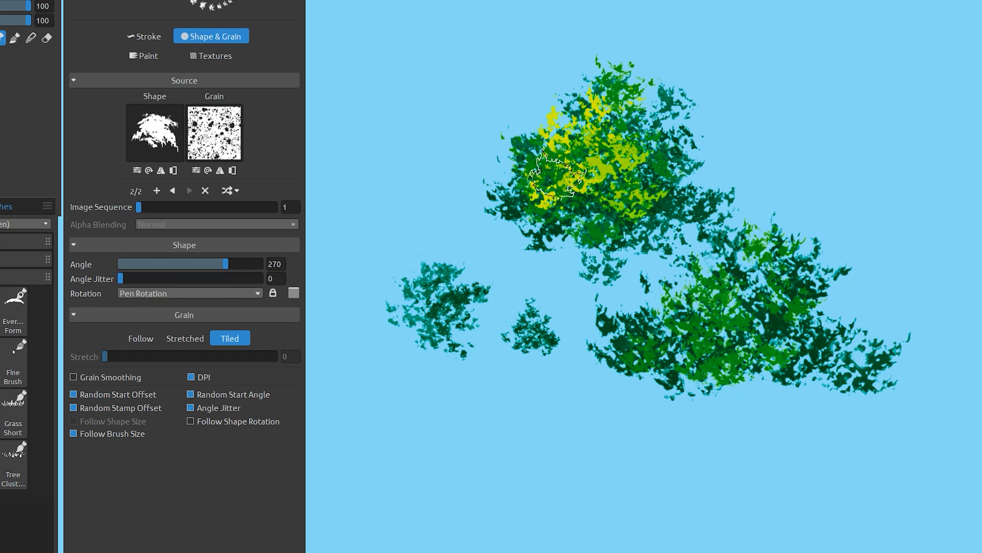
{"action": "left_click_drag", "start_coordinate": [558, 174], "coordinate": [619, 131]}
{"action": "mouse_move", "coordinate": [696, 257]}
{"action": "left_mouse_down"}
{"action": "mouse_move", "coordinate": [704, 353]}
{"action": "mouse_move", "coordinate": [754, 256]}
{"action": "left_mouse_up"}
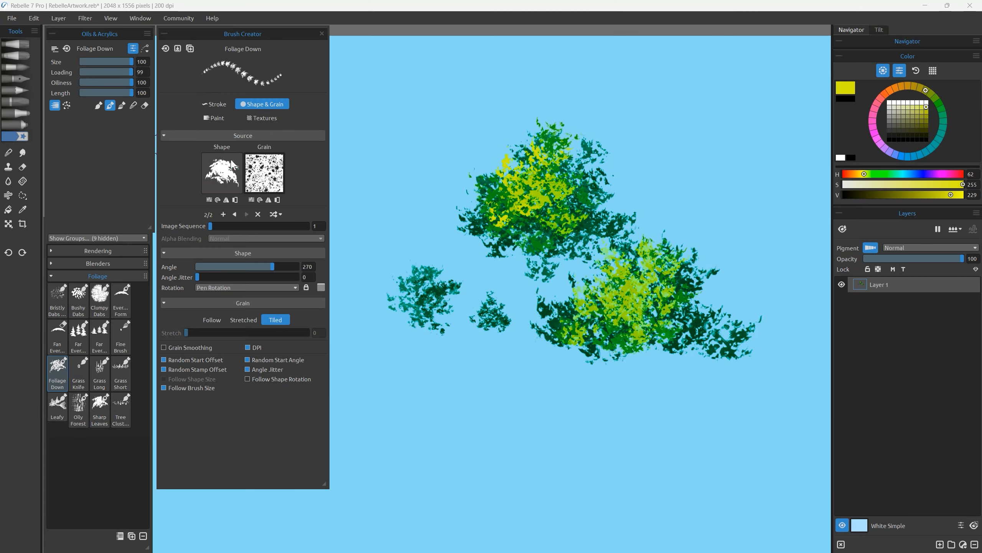
{"action": "mouse_move", "coordinate": [537, 187]}
{"action": "left_mouse_down"}
{"action": "mouse_move", "coordinate": [487, 197]}
{"action": "mouse_move", "coordinate": [426, 128]}
{"action": "mouse_move", "coordinate": [402, 152]}
{"action": "mouse_move", "coordinate": [387, 228]}
{"action": "mouse_move", "coordinate": [464, 259]}
{"action": "left_mouse_up"}
- Erase leafy gaps in the upper bush and blend the foliage of the bushes with the Foliage Down brush
{"action": "key", "text": "e"}
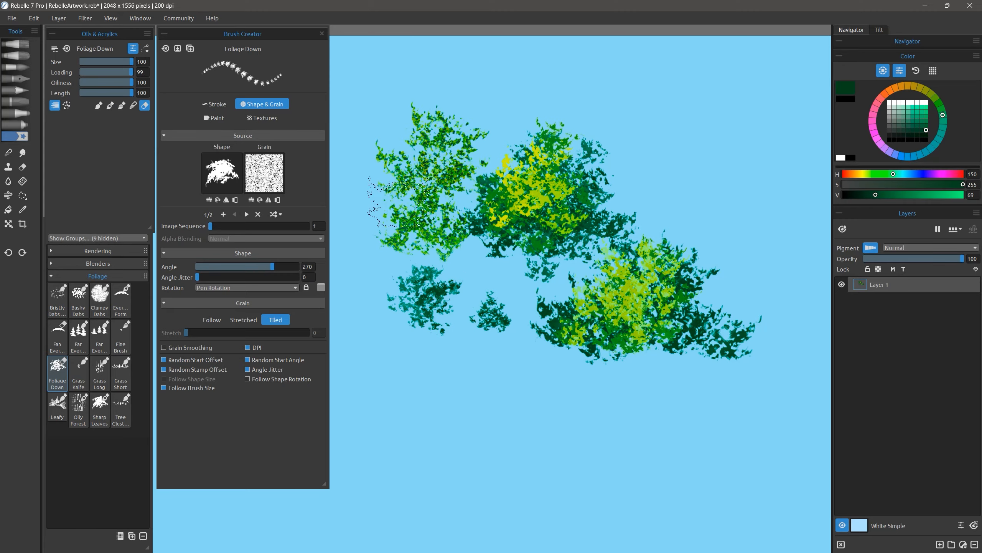
{"action": "mouse_move", "coordinate": [402, 205]}
{"action": "left_mouse_down"}
{"action": "mouse_move", "coordinate": [449, 150]}
{"action": "mouse_move", "coordinate": [619, 294]}
{"action": "left_mouse_up"}
{"action": "left_click", "coordinate": [134, 104]}
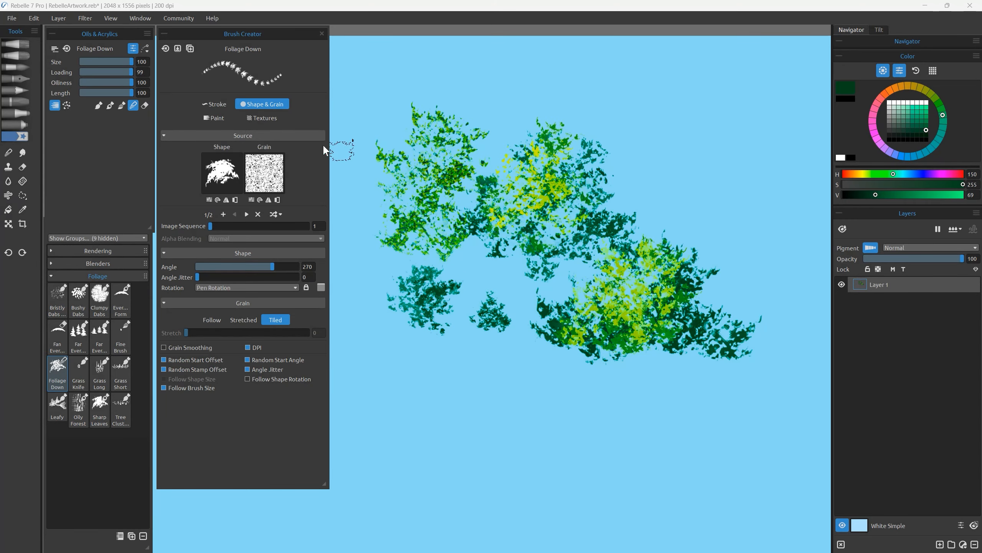
{"action": "mouse_move", "coordinate": [425, 170]}
{"action": "left_mouse_down"}
{"action": "mouse_move", "coordinate": [451, 251]}
{"action": "mouse_move", "coordinate": [499, 151]}
{"action": "mouse_move", "coordinate": [547, 232]}
{"action": "mouse_move", "coordinate": [540, 257]}
{"action": "mouse_move", "coordinate": [657, 367]}
{"action": "left_mouse_up"}
- Reset the Foliage Down brush to its saved settings and clear the painted layer
{"action": "left_click", "coordinate": [165, 49]}
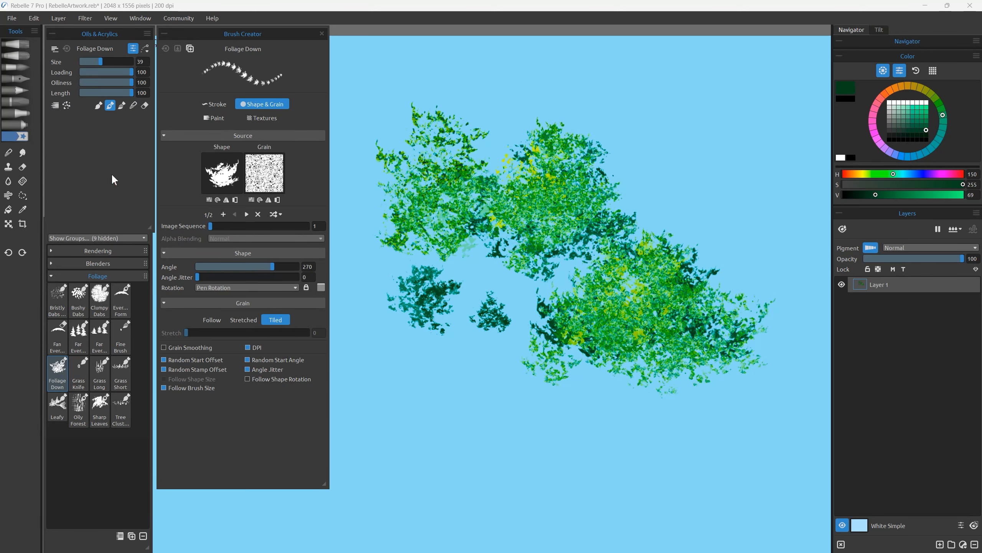
{"action": "key", "text": "Delete"}
- Try the Grass Long brush with several dark green bands of grass and clear the layer again
{"action": "left_click", "coordinate": [100, 370]}
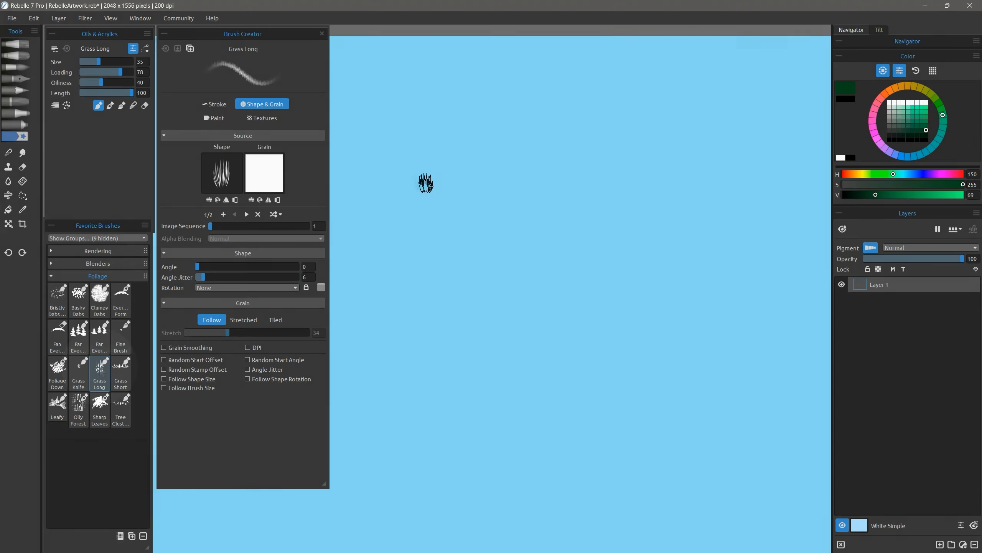
{"action": "mouse_move", "coordinate": [423, 180]}
{"action": "left_mouse_down"}
{"action": "mouse_move", "coordinate": [669, 164]}
{"action": "mouse_move", "coordinate": [490, 160]}
{"action": "mouse_move", "coordinate": [305, 182]}
{"action": "mouse_move", "coordinate": [510, 154]}
{"action": "mouse_move", "coordinate": [633, 168]}
{"action": "mouse_move", "coordinate": [389, 171]}
{"action": "mouse_move", "coordinate": [360, 187]}
{"action": "mouse_move", "coordinate": [633, 180]}
{"action": "mouse_move", "coordinate": [472, 187]}
{"action": "mouse_move", "coordinate": [296, 218]}
{"action": "mouse_move", "coordinate": [533, 196]}
{"action": "mouse_move", "coordinate": [596, 203]}
{"action": "mouse_move", "coordinate": [343, 220]}
{"action": "mouse_move", "coordinate": [391, 230]}
{"action": "mouse_move", "coordinate": [641, 223]}
{"action": "mouse_move", "coordinate": [419, 228]}
{"action": "mouse_move", "coordinate": [342, 250]}
{"action": "mouse_move", "coordinate": [567, 228]}
{"action": "left_mouse_up"}
{"action": "mouse_move", "coordinate": [322, 111]}
{"action": "left_mouse_down"}
{"action": "mouse_move", "coordinate": [474, 92]}
{"action": "mouse_move", "coordinate": [412, 93]}
{"action": "mouse_move", "coordinate": [553, 108]}
{"action": "left_mouse_up"}
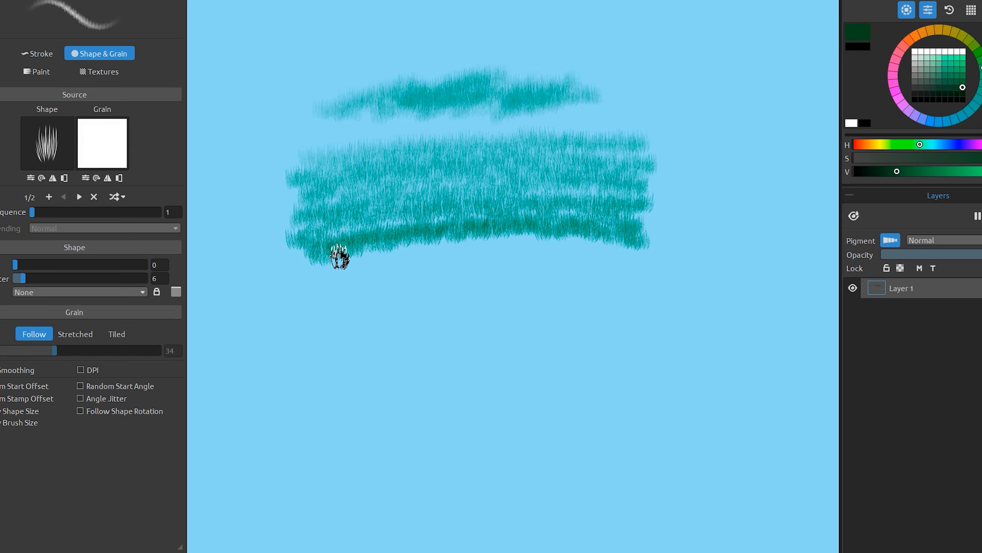
{"action": "mouse_move", "coordinate": [339, 256]}
{"action": "left_mouse_down"}
{"action": "mouse_move", "coordinate": [578, 234]}
{"action": "mouse_move", "coordinate": [329, 264]}
{"action": "mouse_move", "coordinate": [599, 247]}
{"action": "mouse_move", "coordinate": [556, 244]}
{"action": "mouse_move", "coordinate": [443, 269]}
{"action": "mouse_move", "coordinate": [600, 264]}
{"action": "mouse_move", "coordinate": [631, 281]}
{"action": "mouse_move", "coordinate": [505, 288]}
{"action": "mouse_move", "coordinate": [470, 270]}
{"action": "mouse_move", "coordinate": [496, 308]}
{"action": "left_mouse_up"}
{"action": "key", "text": "Delete"}
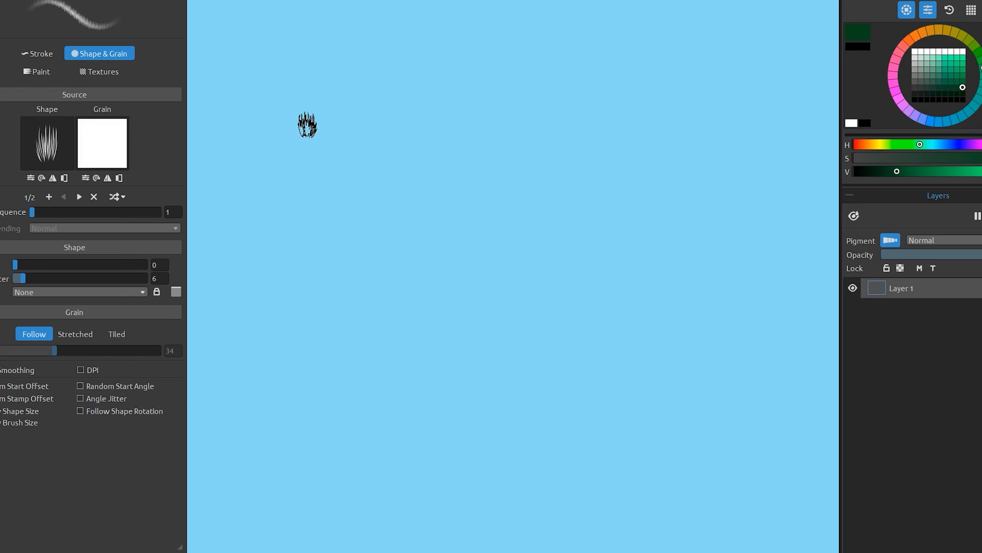
- Paint a dark green grass field in stacked bands, enlarging the brush toward the foreground
{"action": "mouse_move", "coordinate": [307, 125]}
{"action": "left_mouse_down"}
{"action": "mouse_move", "coordinate": [577, 116]}
{"action": "mouse_move", "coordinate": [621, 127]}
{"action": "mouse_move", "coordinate": [377, 147]}
{"action": "mouse_move", "coordinate": [597, 153]}
{"action": "mouse_move", "coordinate": [568, 166]}
{"action": "left_mouse_up"}
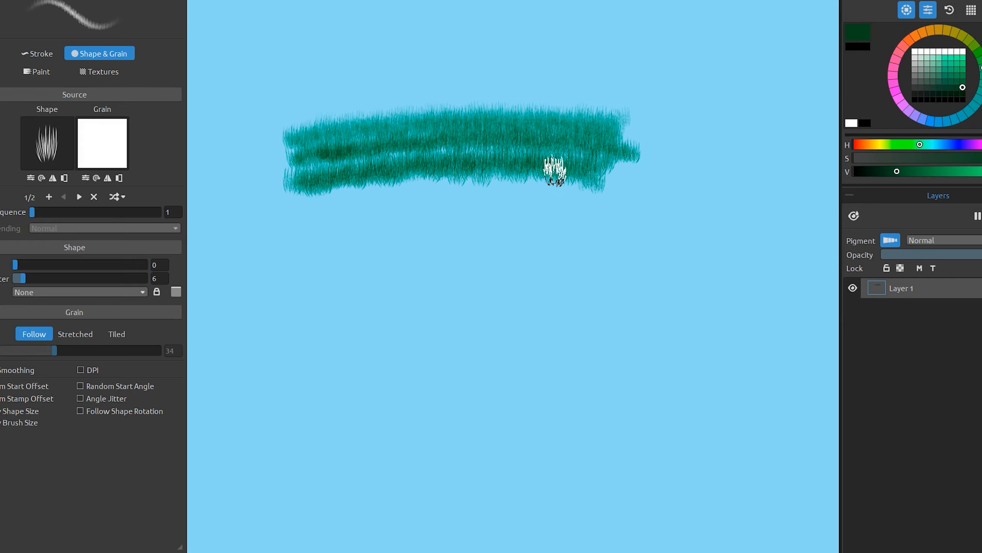
{"action": "key", "text": "bracketright"}
{"action": "key", "text": "bracketright"}
{"action": "mouse_move", "coordinate": [478, 189]}
{"action": "left_mouse_down"}
{"action": "mouse_move", "coordinate": [528, 188]}
{"action": "mouse_move", "coordinate": [302, 213]}
{"action": "mouse_move", "coordinate": [580, 200]}
{"action": "mouse_move", "coordinate": [385, 186]}
{"action": "mouse_move", "coordinate": [335, 226]}
{"action": "mouse_move", "coordinate": [517, 217]}
{"action": "mouse_move", "coordinate": [484, 214]}
{"action": "mouse_move", "coordinate": [487, 226]}
{"action": "mouse_move", "coordinate": [562, 237]}
{"action": "mouse_move", "coordinate": [314, 264]}
{"action": "mouse_move", "coordinate": [581, 252]}
{"action": "mouse_move", "coordinate": [426, 258]}
{"action": "mouse_move", "coordinate": [375, 273]}
{"action": "mouse_move", "coordinate": [612, 283]}
{"action": "mouse_move", "coordinate": [366, 306]}
{"action": "mouse_move", "coordinate": [585, 330]}
{"action": "mouse_move", "coordinate": [599, 362]}
{"action": "left_mouse_up"}
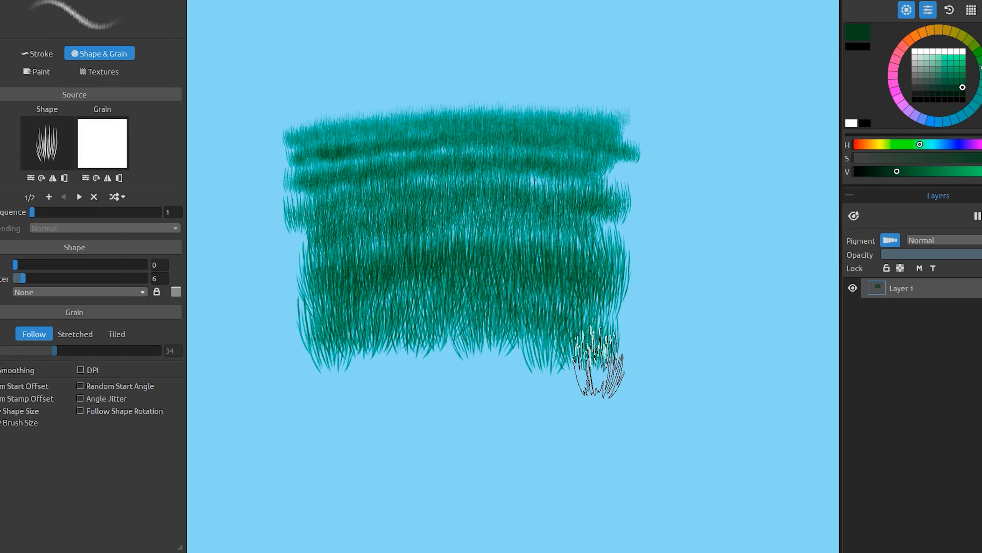
- Pick a bright yellow-green (H 69, S 255, V 235) and brush lighter blades across the grass field
{"action": "left_click", "coordinate": [970, 41]}
{"action": "left_click", "coordinate": [963, 58]}
{"action": "mouse_move", "coordinate": [348, 267]}
{"action": "left_mouse_down"}
{"action": "mouse_move", "coordinate": [313, 301]}
{"action": "mouse_move", "coordinate": [636, 301]}
{"action": "mouse_move", "coordinate": [331, 343]}
{"action": "mouse_move", "coordinate": [428, 254]}
{"action": "mouse_move", "coordinate": [395, 226]}
{"action": "mouse_move", "coordinate": [292, 213]}
{"action": "mouse_move", "coordinate": [455, 198]}
{"action": "mouse_move", "coordinate": [406, 188]}
{"action": "mouse_move", "coordinate": [460, 168]}
{"action": "mouse_move", "coordinate": [300, 175]}
{"action": "mouse_move", "coordinate": [492, 148]}
{"action": "left_mouse_up"}
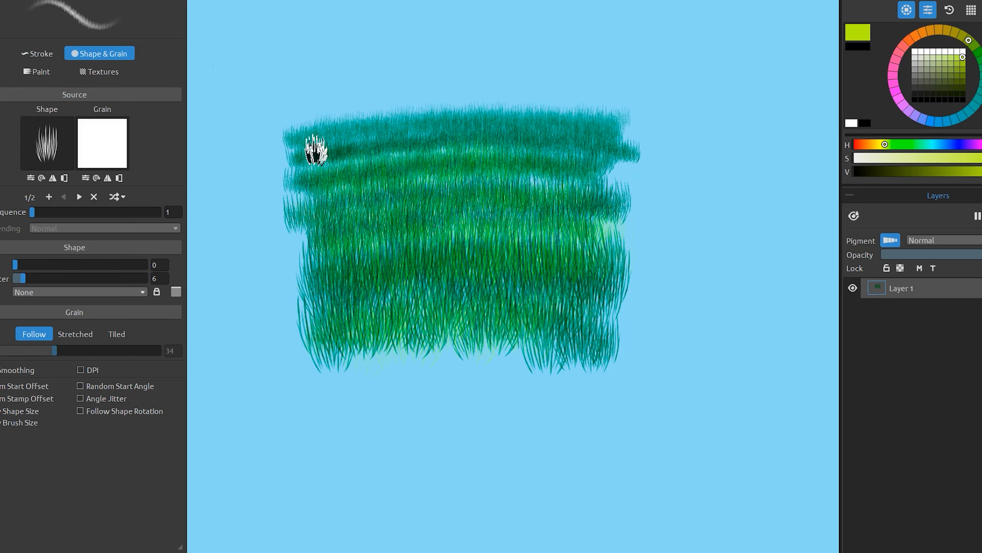
{"action": "mouse_move", "coordinate": [432, 276]}
{"action": "left_mouse_down"}
{"action": "mouse_move", "coordinate": [458, 279]}
{"action": "mouse_move", "coordinate": [483, 347]}
{"action": "left_mouse_up"}
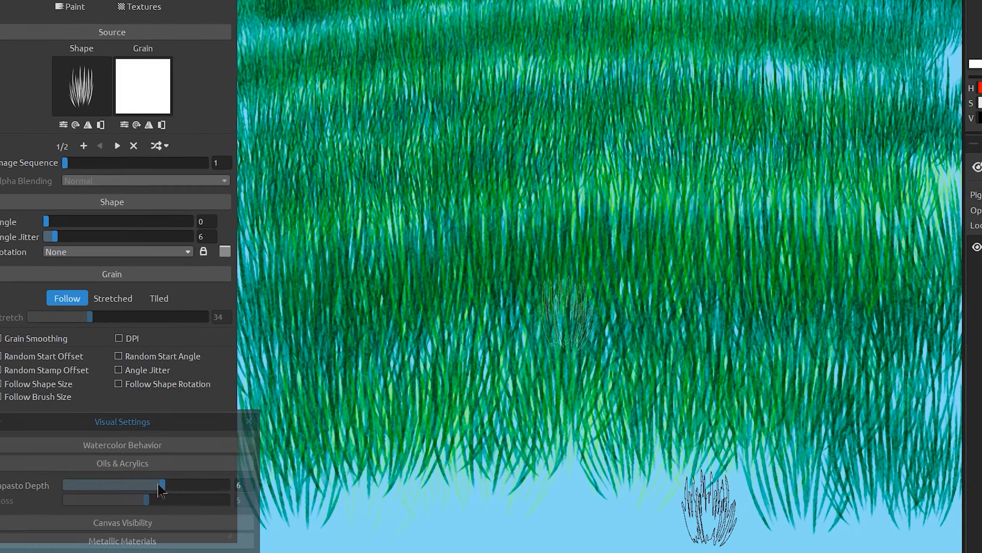
- Set the visual Impasto Depth to 5 and the Grass Long brush's Max. Impasto Height to 0
{"action": "left_click_drag", "start_coordinate": [160, 485], "coordinate": [274, 441]}
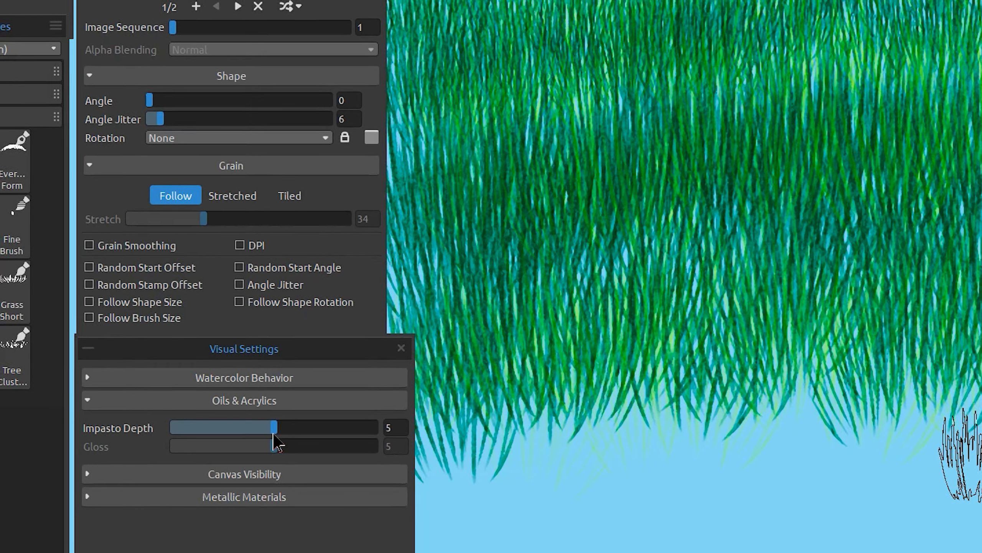
{"action": "left_click", "coordinate": [214, 117]}
{"action": "left_click_drag", "start_coordinate": [237, 232], "coordinate": [245, 237]}
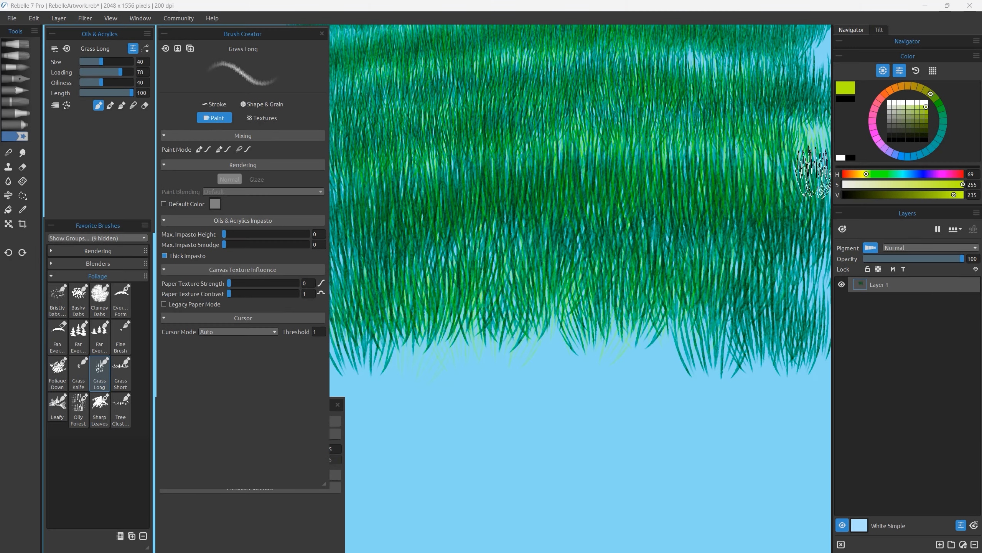
- Paint a dark olive (H 70, S 255, V 95) grass patch below the field, raising Max. Impasto Height to 200
{"action": "left_click", "coordinate": [927, 126]}
{"action": "mouse_move", "coordinate": [444, 361]}
{"action": "left_mouse_down"}
{"action": "mouse_move", "coordinate": [627, 359]}
{"action": "mouse_move", "coordinate": [429, 425]}
{"action": "mouse_move", "coordinate": [426, 442]}
{"action": "mouse_move", "coordinate": [700, 459]}
{"action": "left_mouse_up"}
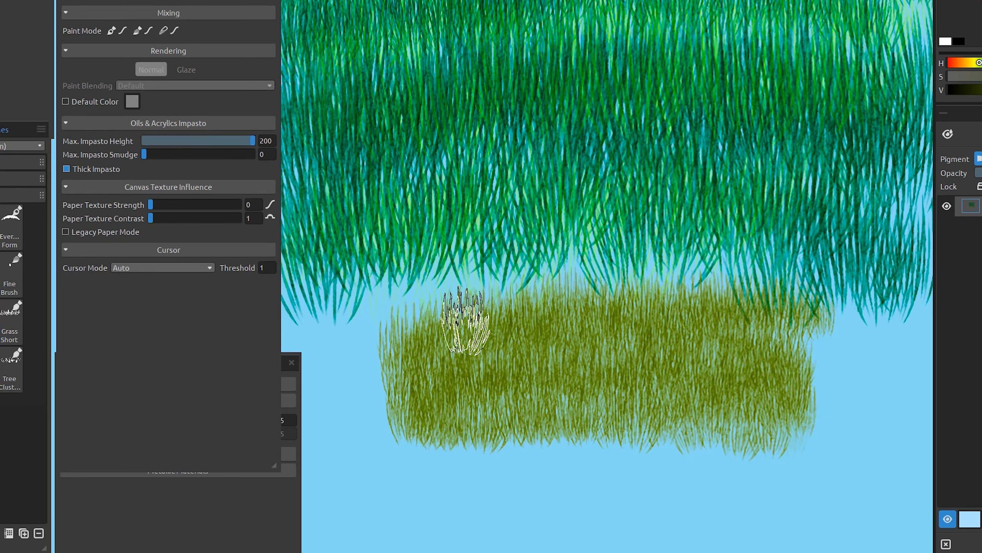
{"action": "mouse_move", "coordinate": [362, 339]}
{"action": "left_mouse_down"}
{"action": "mouse_move", "coordinate": [484, 329]}
{"action": "mouse_move", "coordinate": [490, 347]}
{"action": "mouse_move", "coordinate": [361, 433]}
{"action": "mouse_move", "coordinate": [426, 439]}
{"action": "mouse_move", "coordinate": [538, 424]}
{"action": "mouse_move", "coordinate": [505, 438]}
{"action": "mouse_move", "coordinate": [552, 454]}
{"action": "mouse_move", "coordinate": [779, 465]}
{"action": "left_mouse_up"}
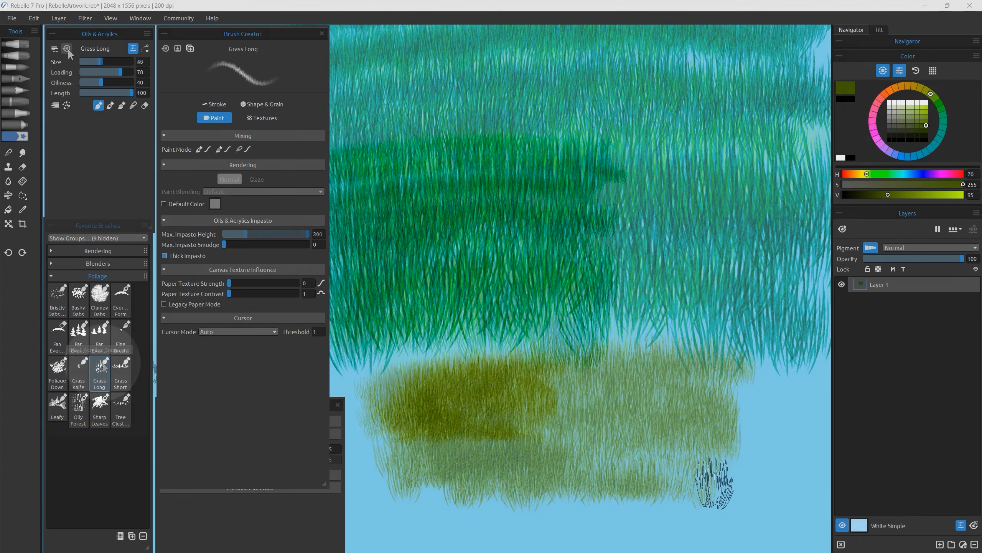
- Switch to the Grass Short brush and paint short green grass strokes (H 133, S 255, V 103) to the right of the field
{"action": "left_click", "coordinate": [101, 370]}
{"action": "left_click", "coordinate": [120, 368]}
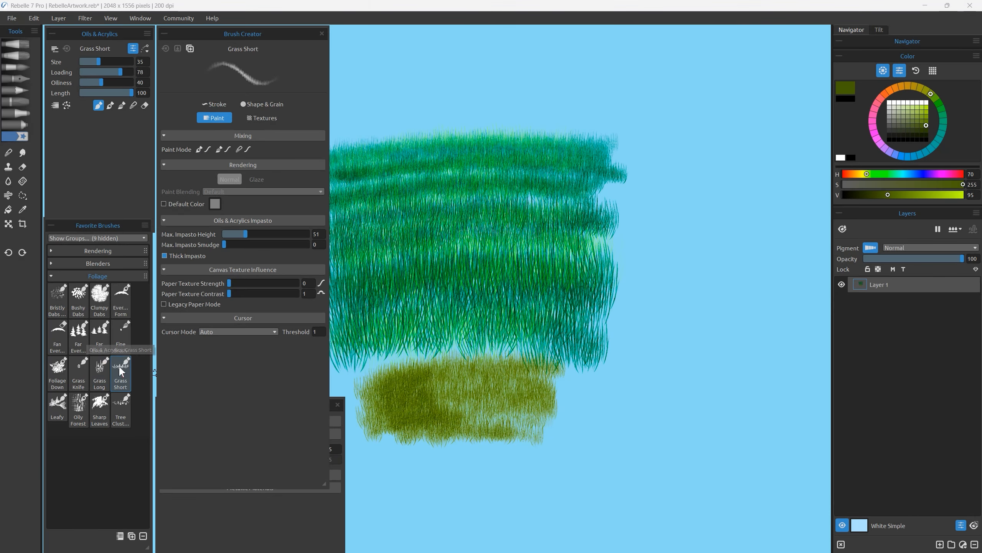
{"action": "left_click", "coordinate": [941, 109]}
{"action": "left_click_drag", "start_coordinate": [756, 238], "coordinate": [660, 242]}
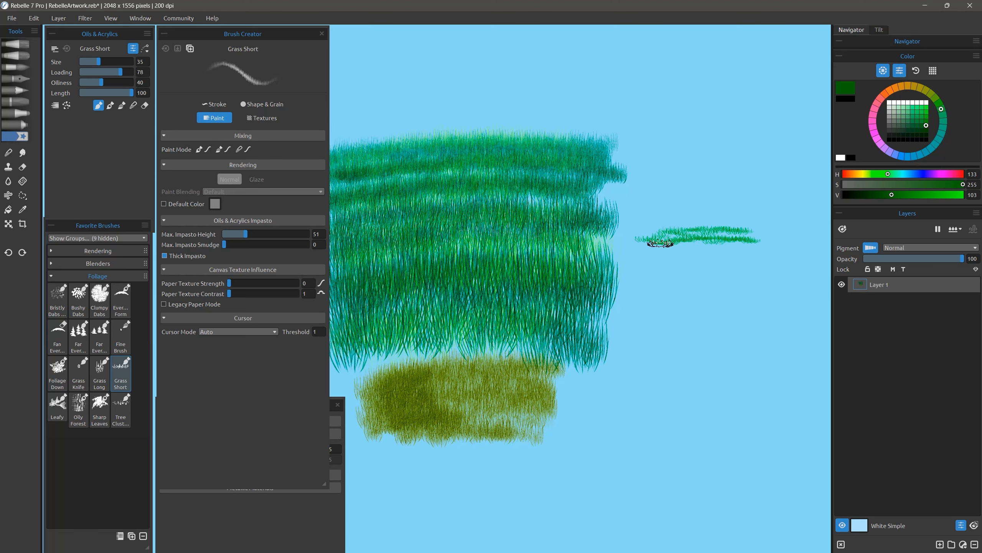
- Extend the short grass patch downward with denser and larger strokes, adding yellow-green (H 69, S 255, V 235) highlights
{"action": "mouse_move", "coordinate": [745, 245]}
{"action": "left_mouse_down"}
{"action": "mouse_move", "coordinate": [646, 262]}
{"action": "mouse_move", "coordinate": [696, 231]}
{"action": "left_mouse_up"}
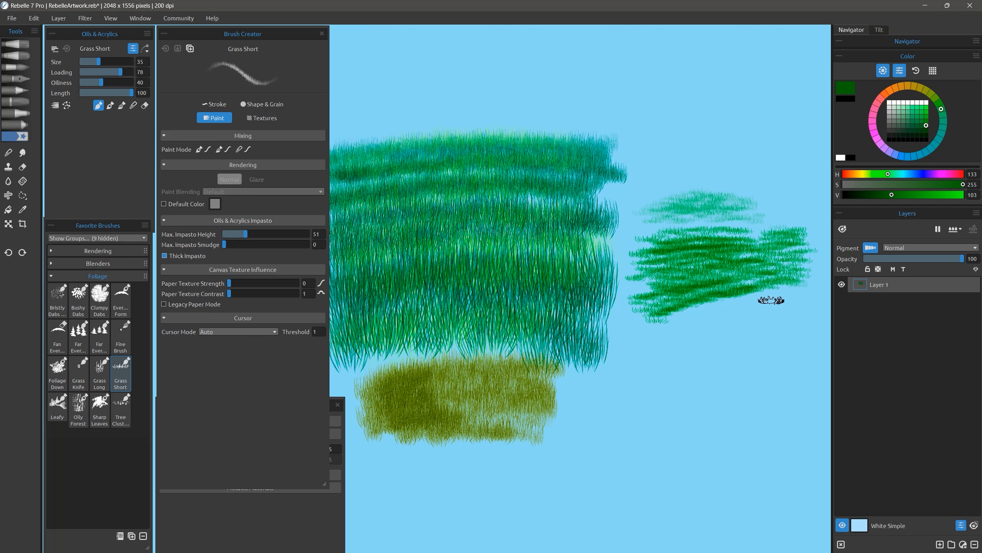
{"action": "mouse_move", "coordinate": [750, 310]}
{"action": "left_mouse_down"}
{"action": "mouse_move", "coordinate": [688, 316]}
{"action": "mouse_move", "coordinate": [785, 307]}
{"action": "mouse_move", "coordinate": [689, 316]}
{"action": "mouse_move", "coordinate": [659, 331]}
{"action": "mouse_move", "coordinate": [774, 325]}
{"action": "mouse_move", "coordinate": [700, 339]}
{"action": "mouse_move", "coordinate": [681, 331]}
{"action": "mouse_move", "coordinate": [766, 342]}
{"action": "left_mouse_up"}
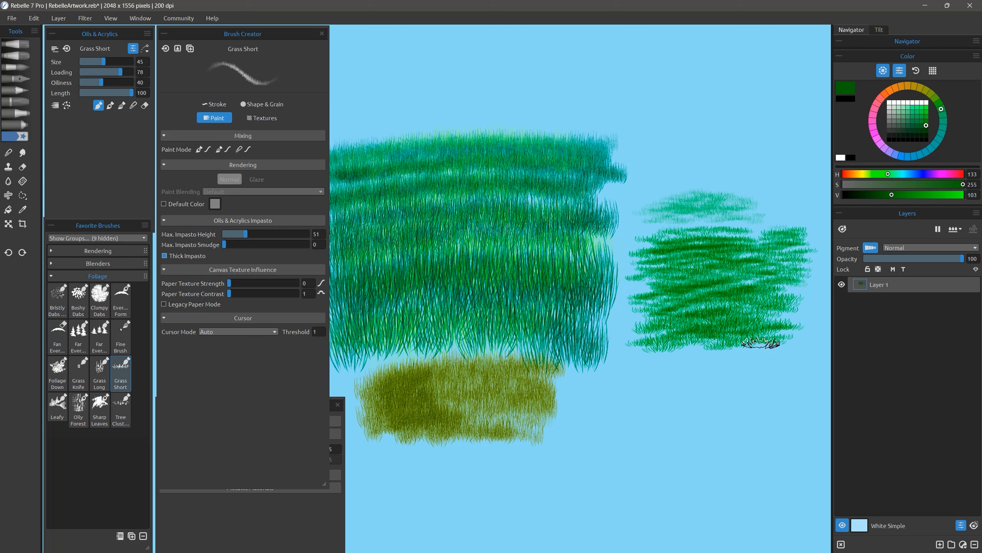
{"action": "left_click_drag", "start_coordinate": [645, 366], "coordinate": [661, 373]}
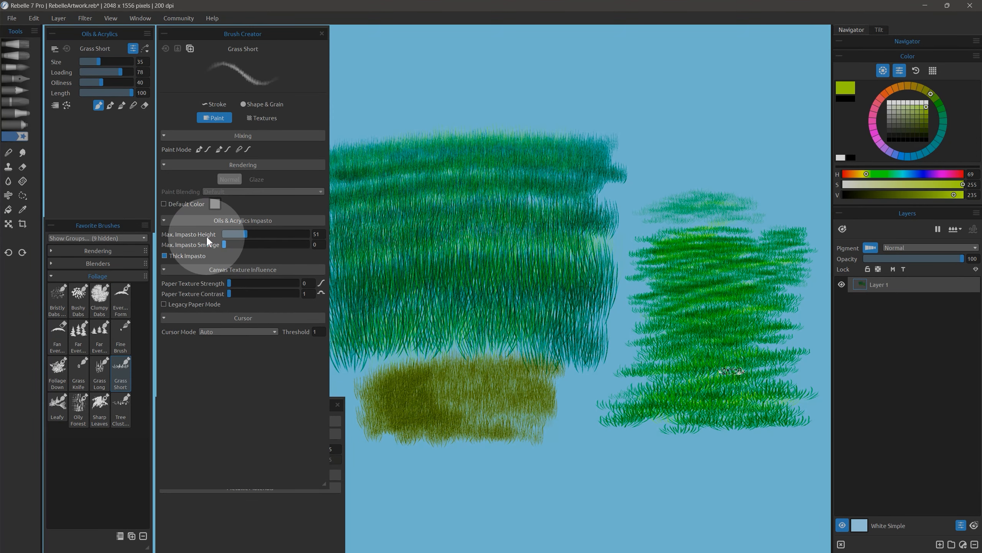
- Turn on the multicolored brush, sample the grass colours and paint large short-grass rows at size 100 above the patch
{"action": "left_click", "coordinate": [55, 105]}
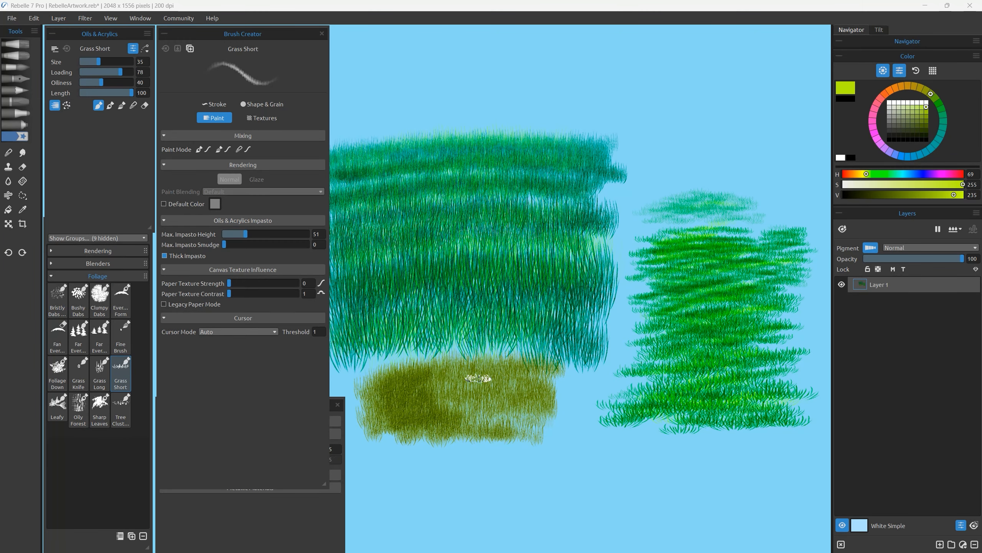
{"action": "left_click_drag", "start_coordinate": [478, 383], "coordinate": [496, 291]}
{"action": "mouse_move", "coordinate": [731, 92]}
{"action": "left_mouse_down"}
{"action": "mouse_move", "coordinate": [659, 143]}
{"action": "mouse_move", "coordinate": [775, 189]}
{"action": "left_mouse_up"}
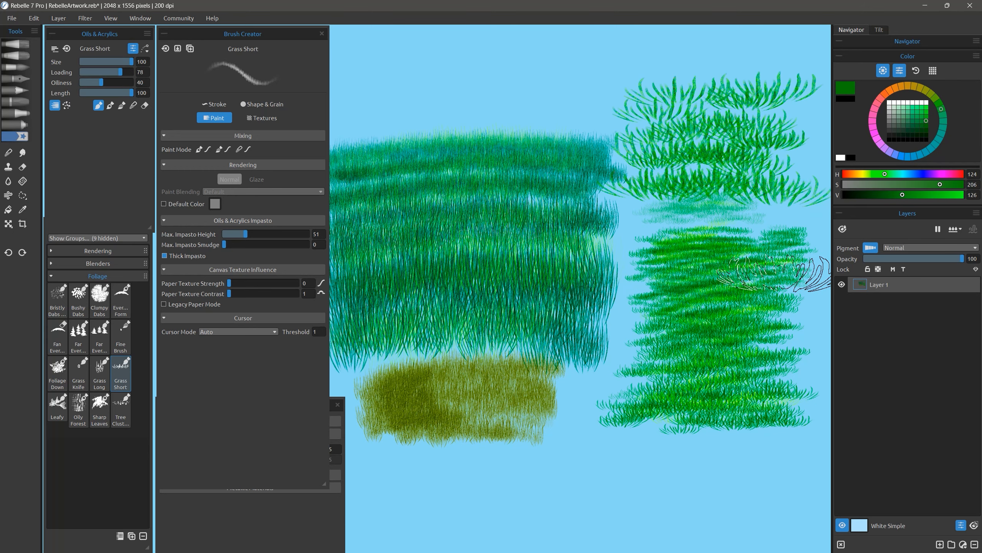
- Sample the olive and green grass colours, paint yellow and dark green tufts above the field, and reset the Grass Short brush
{"action": "left_click", "coordinate": [418, 390], "text": "alt"}
{"action": "left_click", "coordinate": [927, 111]}
{"action": "left_click_drag", "start_coordinate": [569, 90], "coordinate": [590, 126]}
{"action": "left_click", "coordinate": [640, 93], "text": "alt"}
{"action": "left_click_drag", "start_coordinate": [471, 89], "coordinate": [464, 121]}
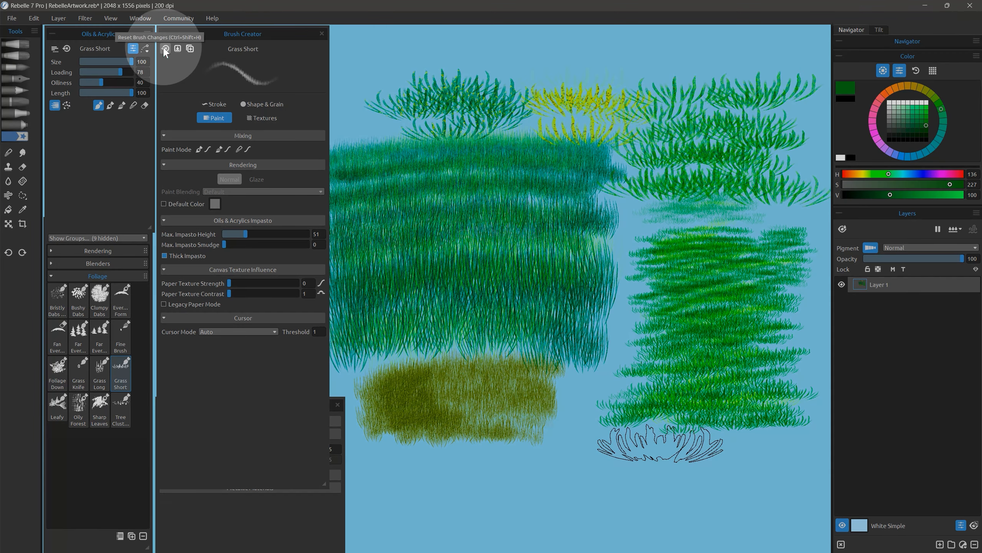
{"action": "left_click", "coordinate": [165, 49]}
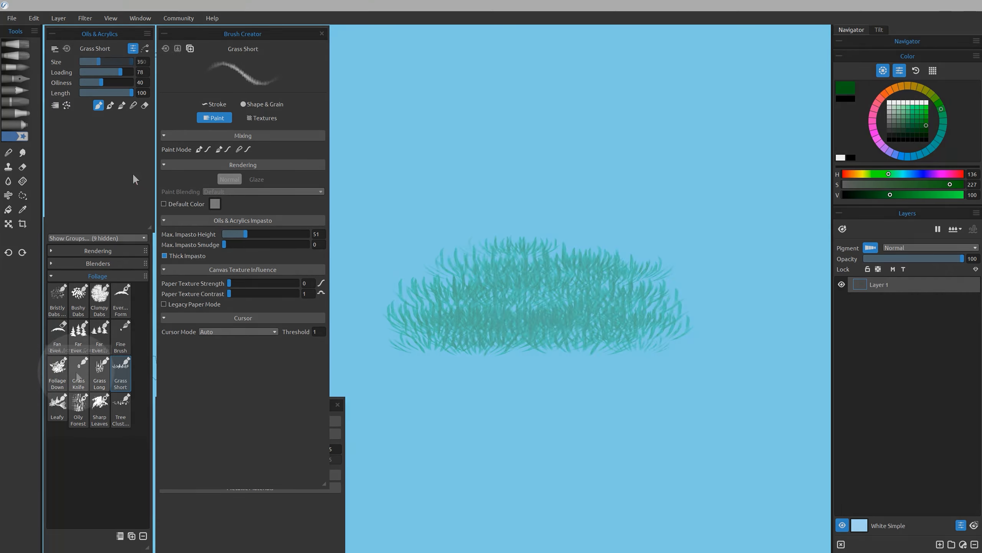
- Switch to the Grass Knife brush and add thin tall blades above the upper edge of the grass patch
{"action": "left_click", "coordinate": [79, 372]}
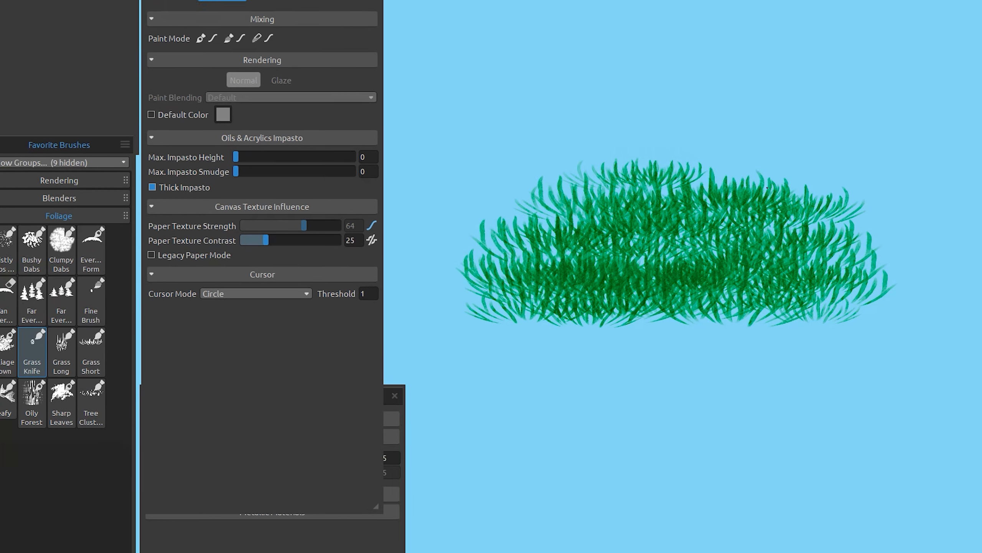
{"action": "mouse_move", "coordinate": [812, 175]}
{"action": "left_mouse_down"}
{"action": "mouse_move", "coordinate": [847, 126]}
{"action": "mouse_move", "coordinate": [809, 132]}
{"action": "left_mouse_up"}
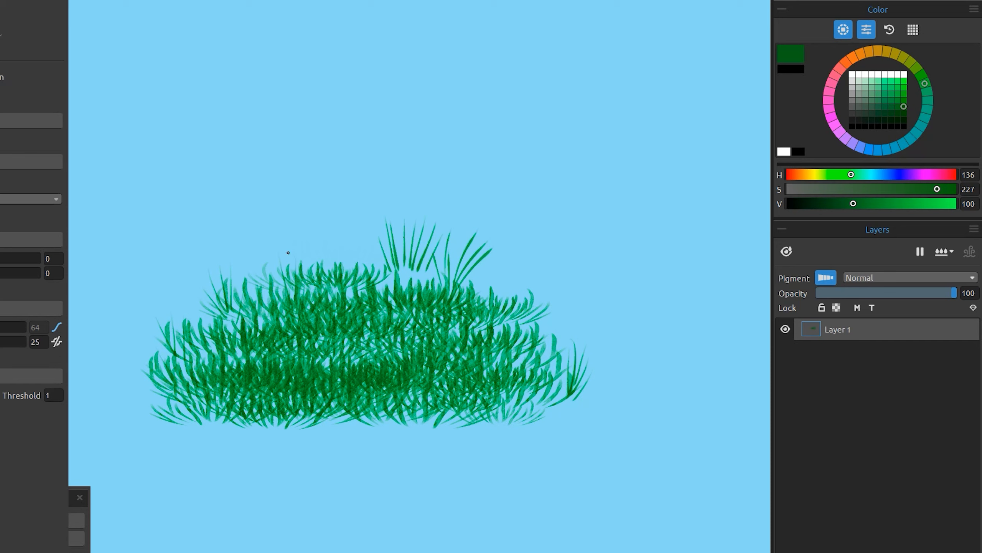
{"action": "left_click_drag", "start_coordinate": [513, 277], "coordinate": [504, 185]}
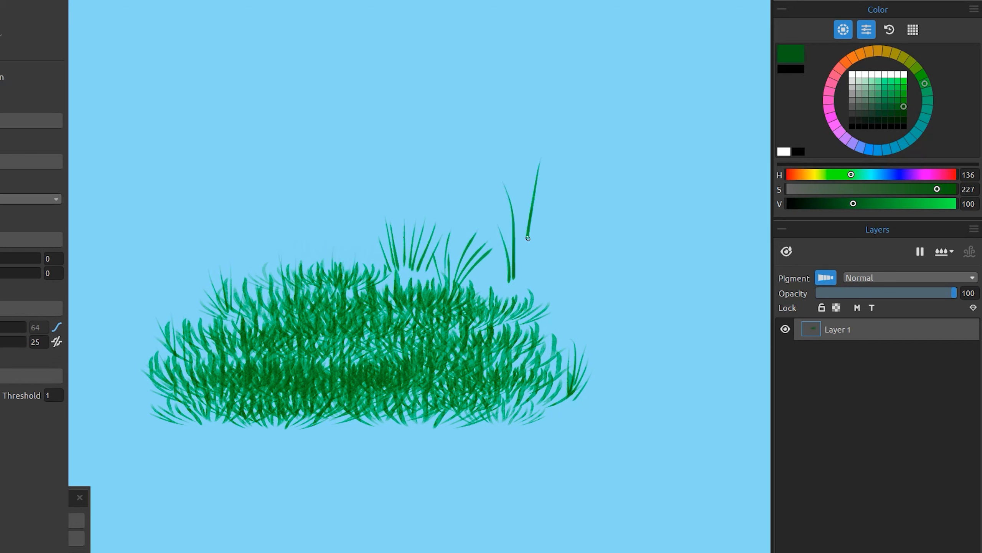
{"action": "left_click_drag", "start_coordinate": [528, 239], "coordinate": [526, 284]}
{"action": "left_click_drag", "start_coordinate": [558, 193], "coordinate": [534, 280]}
{"action": "left_click_drag", "start_coordinate": [576, 203], "coordinate": [548, 267]}
- Paint a dense clump of tall dark green blades (H 136, S 227, V 100) to the upper right of the grass patch
{"action": "left_click_drag", "start_coordinate": [592, 187], "coordinate": [595, 291]}
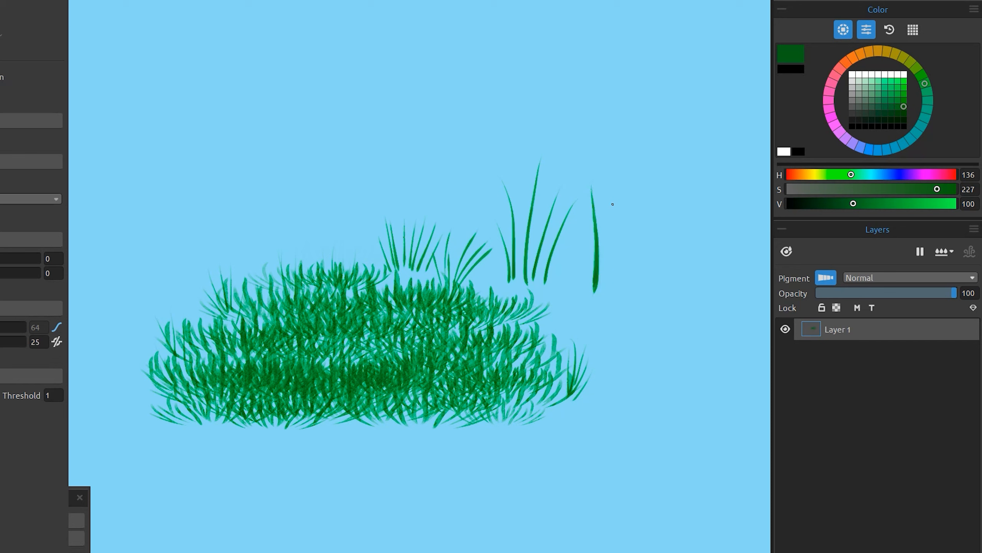
{"action": "left_click_drag", "start_coordinate": [613, 210], "coordinate": [610, 296]}
{"action": "left_click_drag", "start_coordinate": [576, 233], "coordinate": [594, 300]}
{"action": "left_click_drag", "start_coordinate": [611, 185], "coordinate": [608, 285]}
{"action": "left_click_drag", "start_coordinate": [640, 207], "coordinate": [617, 302]}
{"action": "left_click_drag", "start_coordinate": [622, 194], "coordinate": [620, 279]}
{"action": "left_click_drag", "start_coordinate": [653, 232], "coordinate": [619, 304]}
{"action": "left_click_drag", "start_coordinate": [664, 244], "coordinate": [638, 307]}
{"action": "left_click_drag", "start_coordinate": [651, 198], "coordinate": [645, 289]}
{"action": "left_click_drag", "start_coordinate": [682, 241], "coordinate": [647, 311]}
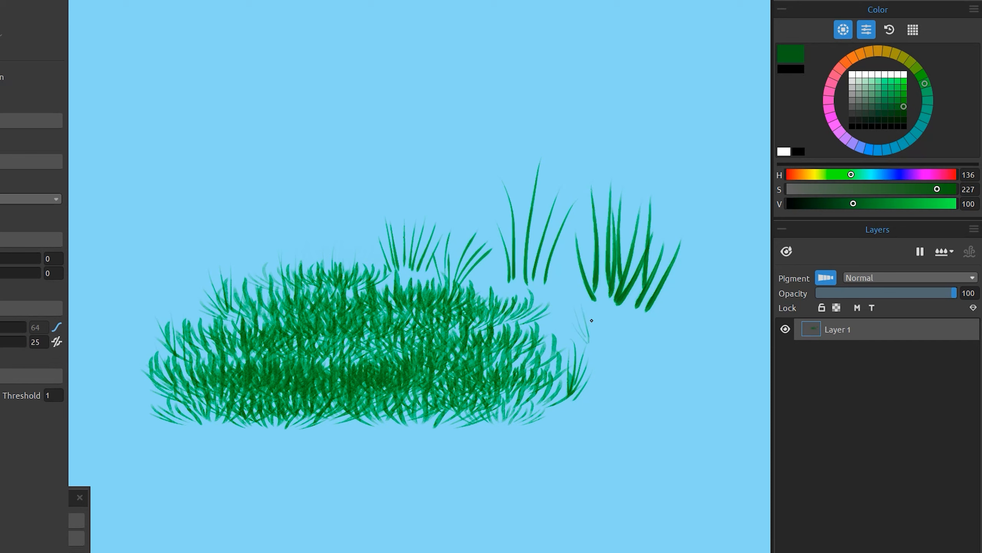
- Add bright green blades inside the grass patch and paint broad dark green leaves (H 136, S 229, V 100) above it
{"action": "left_click", "coordinate": [917, 68]}
{"action": "left_click", "coordinate": [898, 94]}
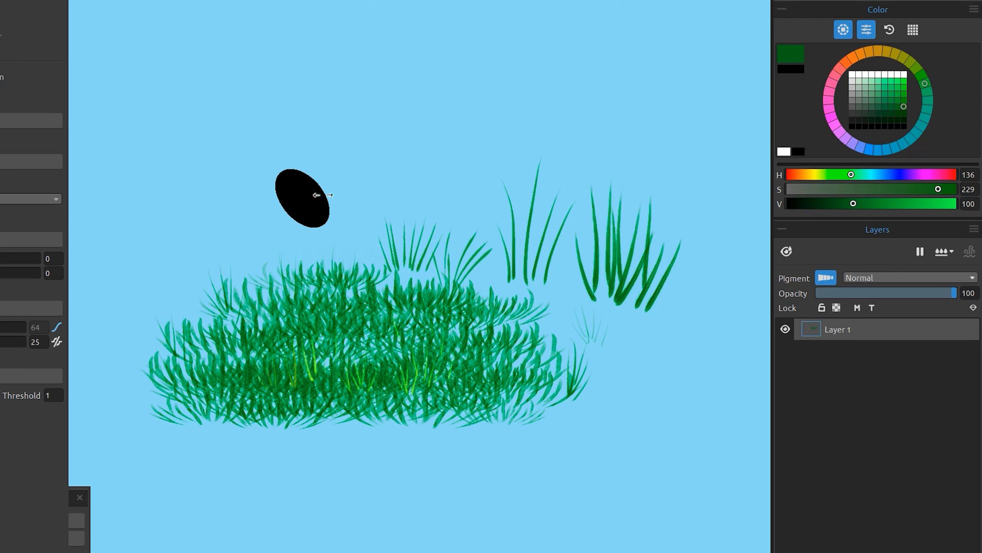
{"action": "mouse_move", "coordinate": [315, 196]}
{"action": "left_mouse_down"}
{"action": "mouse_move", "coordinate": [290, 207]}
{"action": "mouse_move", "coordinate": [321, 154]}
{"action": "mouse_move", "coordinate": [356, 176]}
{"action": "left_mouse_up"}
{"action": "mouse_move", "coordinate": [232, 161]}
{"action": "left_mouse_down"}
{"action": "mouse_move", "coordinate": [266, 174]}
{"action": "mouse_move", "coordinate": [297, 117]}
{"action": "mouse_move", "coordinate": [354, 114]}
{"action": "mouse_move", "coordinate": [401, 135]}
{"action": "mouse_move", "coordinate": [399, 166]}
{"action": "mouse_move", "coordinate": [364, 212]}
{"action": "left_mouse_up"}
{"action": "left_click_drag", "start_coordinate": [383, 181], "coordinate": [398, 201]}
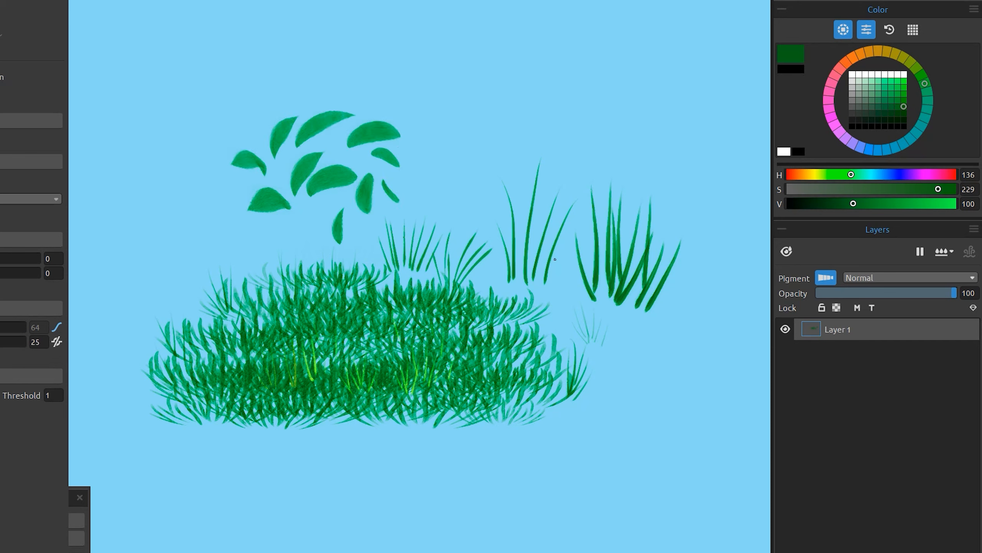
- Paint broad dark green leaves around the bases of the two tall blade clumps
{"action": "mouse_move", "coordinate": [507, 272]}
{"action": "left_mouse_down"}
{"action": "mouse_move", "coordinate": [494, 239]}
{"action": "mouse_move", "coordinate": [522, 239]}
{"action": "left_mouse_up"}
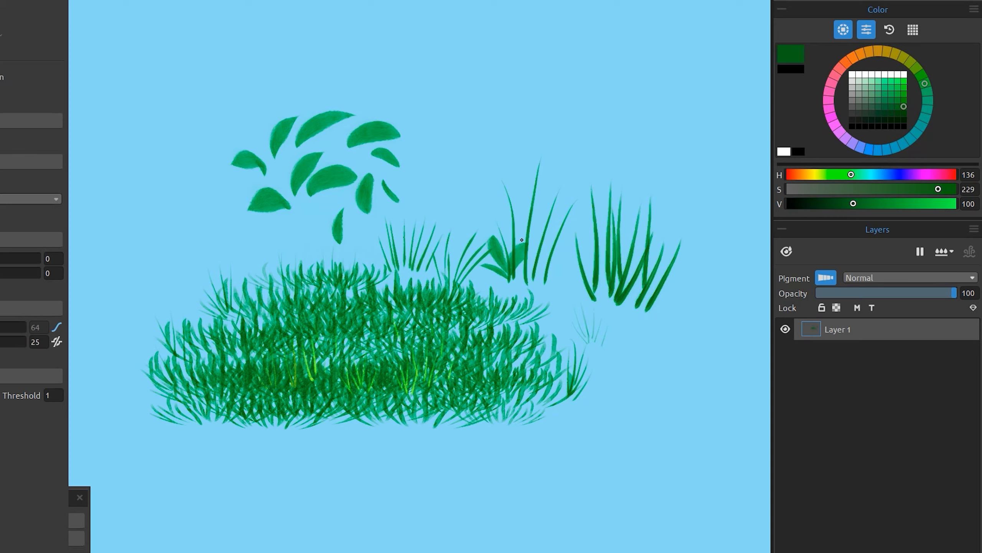
{"action": "left_click_drag", "start_coordinate": [528, 277], "coordinate": [553, 239]}
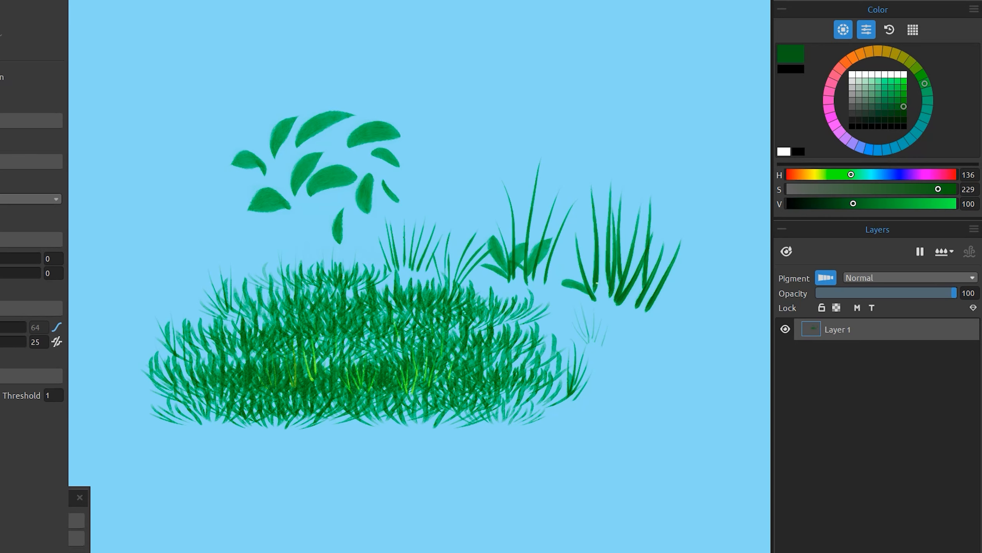
{"action": "left_click_drag", "start_coordinate": [594, 279], "coordinate": [583, 247]}
{"action": "mouse_move", "coordinate": [651, 308]}
{"action": "left_mouse_down"}
{"action": "mouse_move", "coordinate": [682, 297]}
{"action": "mouse_move", "coordinate": [698, 267]}
{"action": "left_mouse_up"}
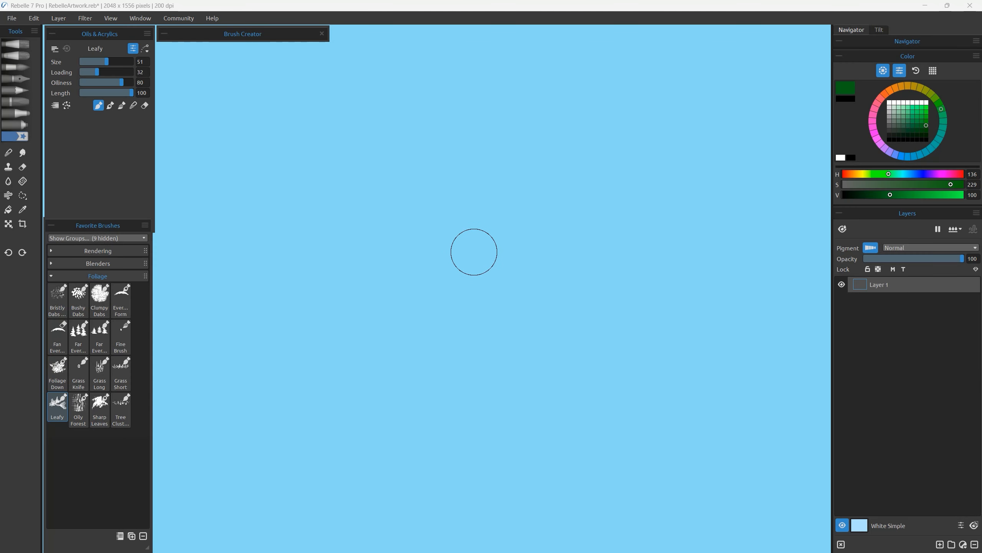
- Paint a leafy bush with the Leafy brush at size 51, layering yellow-green and yellow foliage colours
{"action": "mouse_move", "coordinate": [474, 252]}
{"action": "left_mouse_down"}
{"action": "mouse_move", "coordinate": [520, 234]}
{"action": "mouse_move", "coordinate": [514, 302]}
{"action": "left_mouse_up"}
{"action": "left_click", "coordinate": [927, 116]}
{"action": "left_click_drag", "start_coordinate": [472, 186], "coordinate": [441, 325]}
{"action": "left_click", "coordinate": [921, 88]}
{"action": "left_click", "coordinate": [927, 112]}
{"action": "left_click_drag", "start_coordinate": [493, 163], "coordinate": [367, 310]}
- Add orange-brown leaves (H 28, S 255, V 141) over the bush and paint two separate leaf clusters to its right
{"action": "left_click", "coordinate": [891, 90]}
{"action": "left_click_drag", "start_coordinate": [445, 178], "coordinate": [517, 329]}
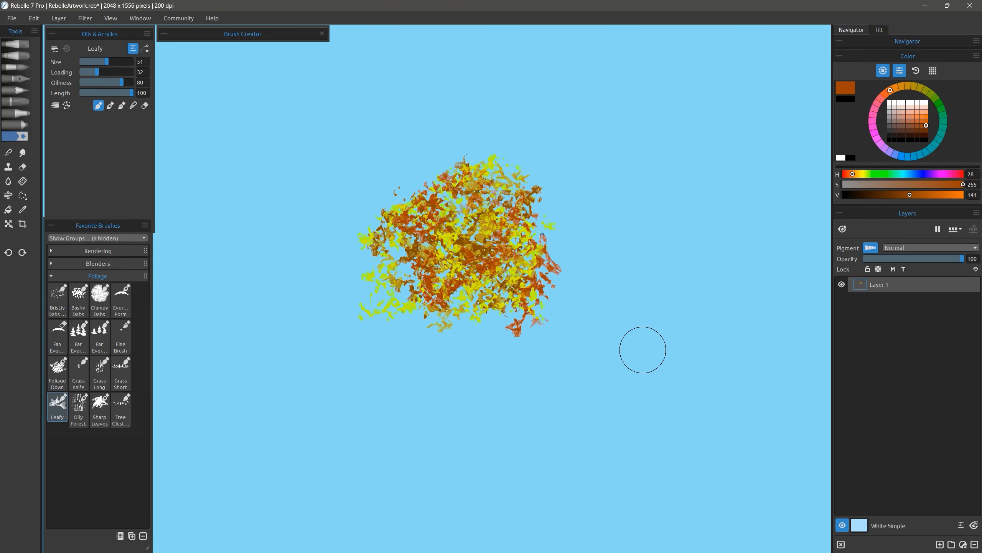
{"action": "mouse_move", "coordinate": [576, 247]}
{"action": "left_mouse_down"}
{"action": "mouse_move", "coordinate": [592, 257]}
{"action": "mouse_move", "coordinate": [597, 226]}
{"action": "mouse_move", "coordinate": [592, 267]}
{"action": "mouse_move", "coordinate": [633, 300]}
{"action": "left_mouse_up"}
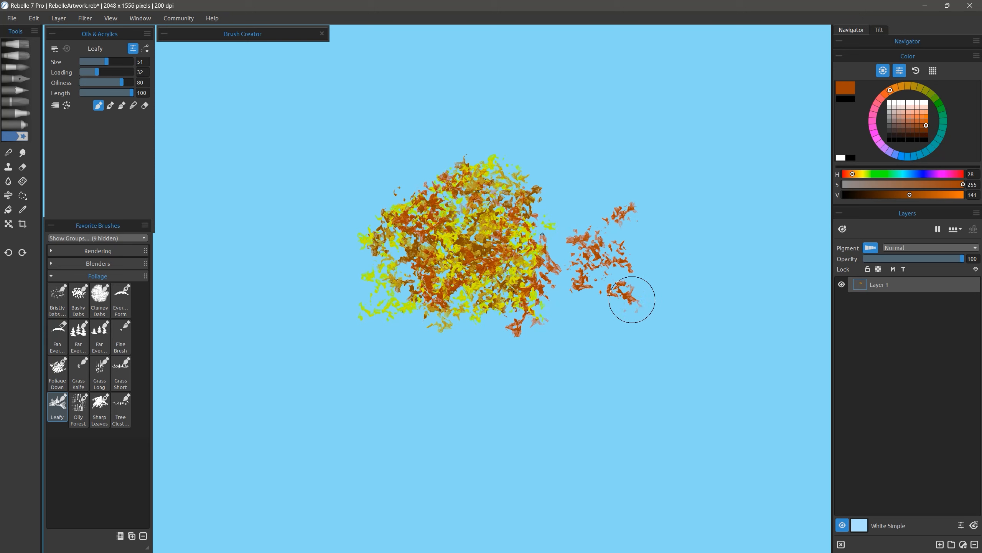
{"action": "mouse_move", "coordinate": [693, 242]}
{"action": "left_mouse_down"}
{"action": "mouse_move", "coordinate": [656, 252]}
{"action": "mouse_move", "coordinate": [684, 270]}
{"action": "mouse_move", "coordinate": [787, 224]}
{"action": "left_mouse_up"}
{"action": "mouse_move", "coordinate": [701, 176]}
{"action": "left_mouse_down"}
{"action": "mouse_move", "coordinate": [731, 220]}
{"action": "mouse_move", "coordinate": [735, 294]}
{"action": "left_mouse_up"}
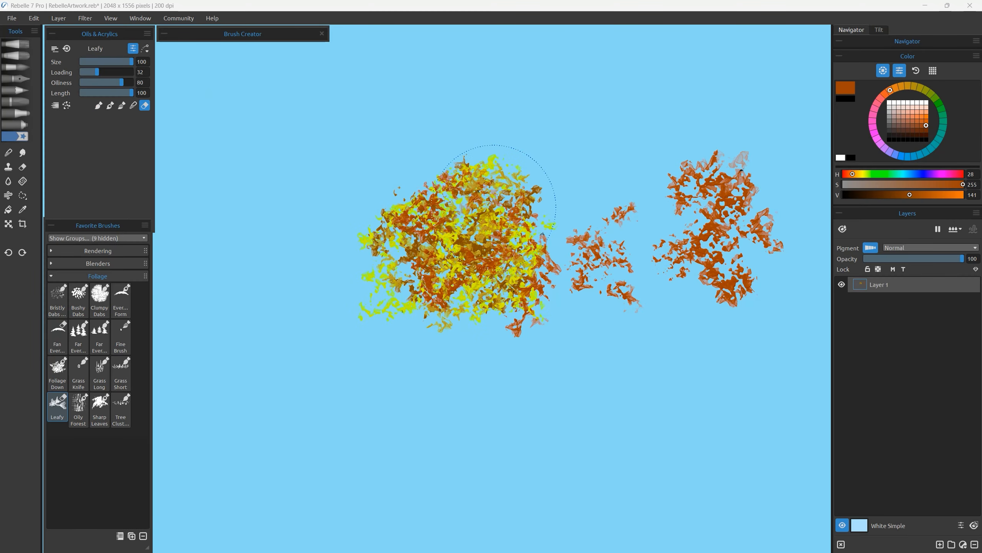
- Thin out the foliage by erasing with the Leafy brush at size 100, and blend the remaining bush leaves
{"action": "mouse_move", "coordinate": [497, 205]}
{"action": "left_mouse_down"}
{"action": "mouse_move", "coordinate": [445, 232]}
{"action": "mouse_move", "coordinate": [437, 201]}
{"action": "mouse_move", "coordinate": [503, 263]}
{"action": "mouse_move", "coordinate": [603, 256]}
{"action": "mouse_move", "coordinate": [741, 209]}
{"action": "left_mouse_up"}
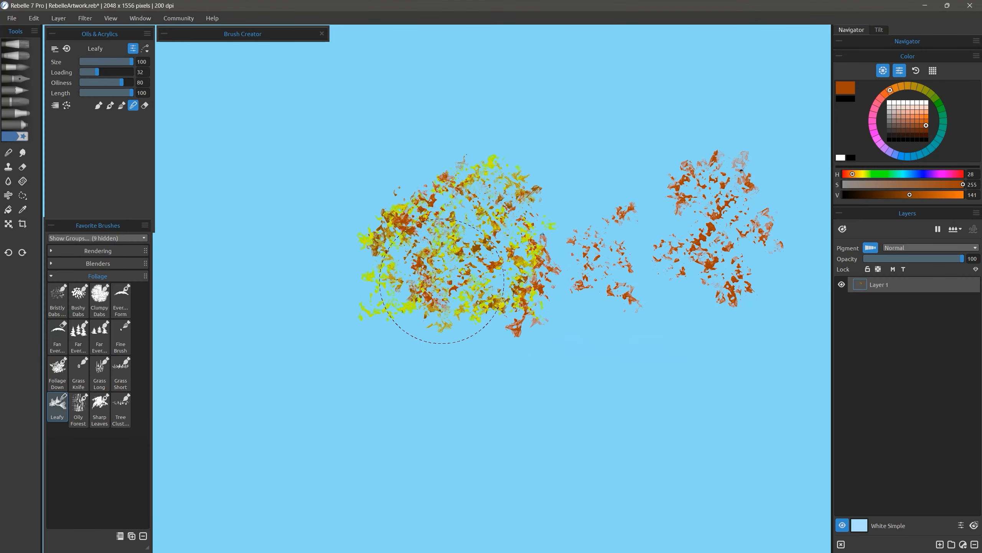
{"action": "mouse_move", "coordinate": [445, 281]}
{"action": "left_mouse_down"}
{"action": "mouse_move", "coordinate": [506, 231]}
{"action": "mouse_move", "coordinate": [446, 274]}
{"action": "mouse_move", "coordinate": [498, 191]}
{"action": "mouse_move", "coordinate": [390, 296]}
{"action": "mouse_move", "coordinate": [544, 355]}
{"action": "left_mouse_up"}
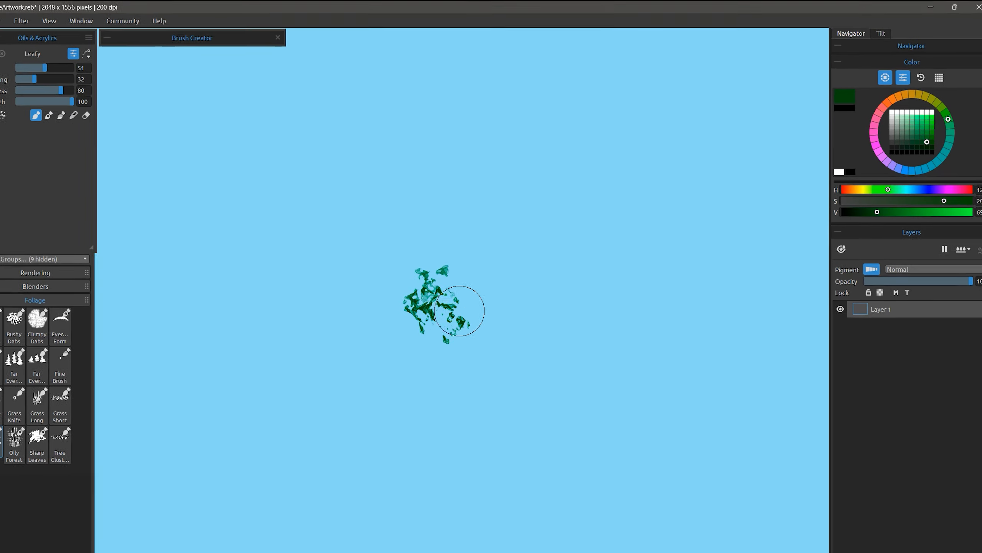
- Paint a dark green leafy bush and layer brighter green and yellow-green (H 69, S 255, V 235) leaves over its upper left
{"action": "mouse_move", "coordinate": [450, 307]}
{"action": "left_mouse_down"}
{"action": "mouse_move", "coordinate": [384, 384]}
{"action": "mouse_move", "coordinate": [442, 309]}
{"action": "mouse_move", "coordinate": [411, 350]}
{"action": "mouse_move", "coordinate": [336, 340]}
{"action": "mouse_move", "coordinate": [441, 302]}
{"action": "mouse_move", "coordinate": [317, 372]}
{"action": "mouse_move", "coordinate": [392, 330]}
{"action": "mouse_move", "coordinate": [370, 298]}
{"action": "mouse_move", "coordinate": [354, 304]}
{"action": "mouse_move", "coordinate": [411, 337]}
{"action": "left_mouse_up"}
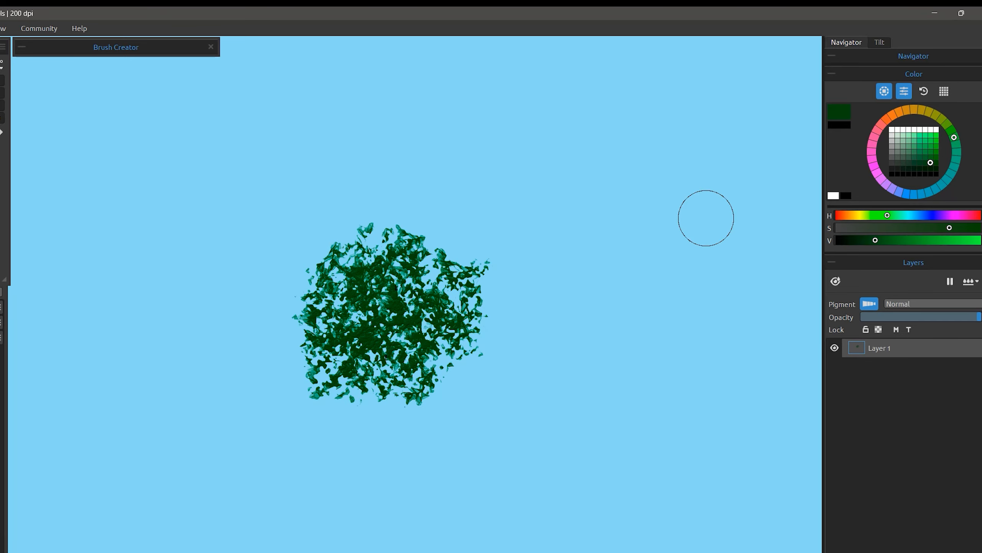
{"action": "left_click", "coordinate": [930, 145]}
{"action": "mouse_move", "coordinate": [367, 250]}
{"action": "left_mouse_down"}
{"action": "mouse_move", "coordinate": [313, 330]}
{"action": "mouse_move", "coordinate": [396, 315]}
{"action": "left_mouse_up"}
{"action": "left_click", "coordinate": [941, 119]}
{"action": "left_click", "coordinate": [936, 135]}
{"action": "mouse_move", "coordinate": [377, 232]}
{"action": "left_mouse_down"}
{"action": "mouse_move", "coordinate": [323, 290]}
{"action": "mouse_move", "coordinate": [372, 278]}
{"action": "mouse_move", "coordinate": [386, 318]}
{"action": "mouse_move", "coordinate": [433, 234]}
{"action": "left_mouse_up"}
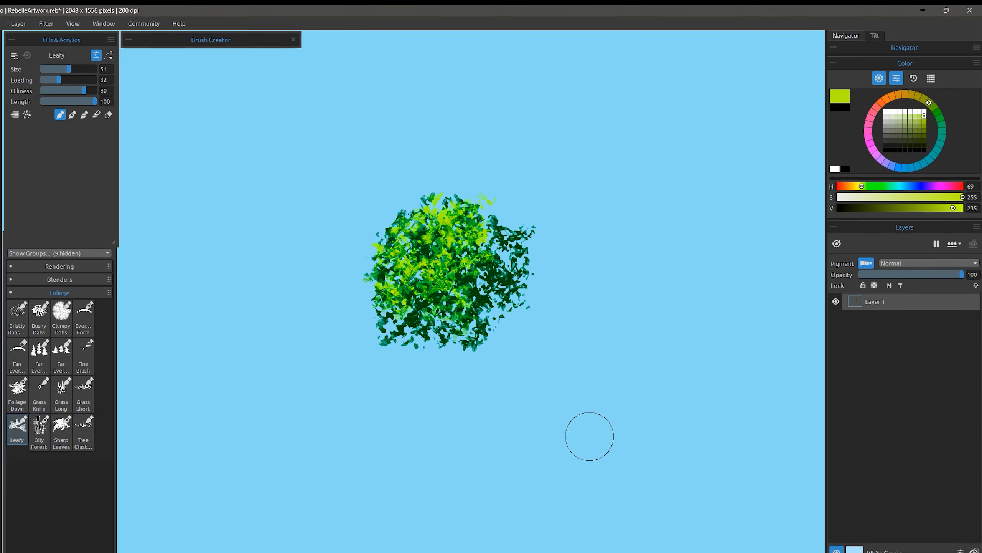
- Switch to the Oily Forest brush and paint a rising treeline band in teal green (H 141, S 115, V 131)
{"action": "left_click", "coordinate": [78, 406]}
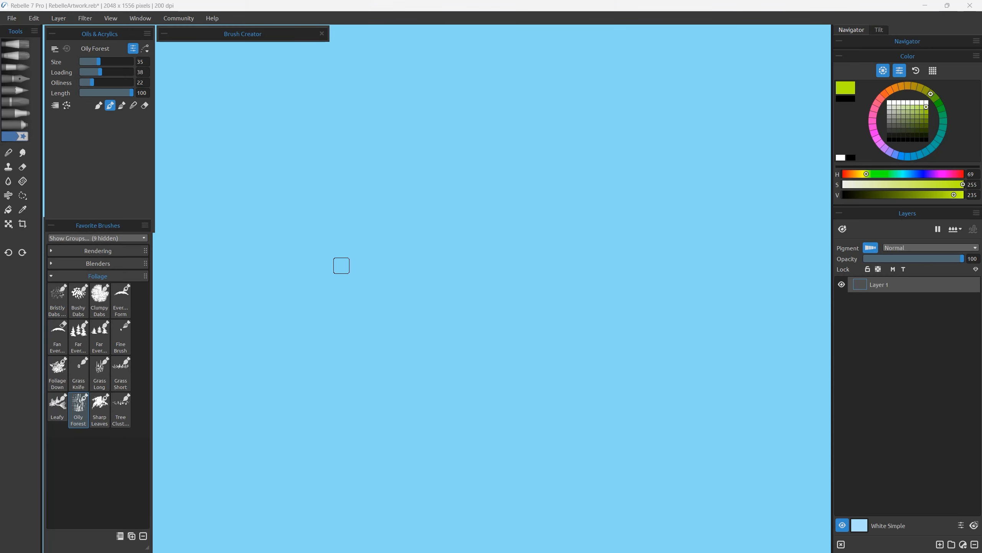
{"action": "left_click", "coordinate": [943, 117]}
{"action": "left_click", "coordinate": [912, 122]}
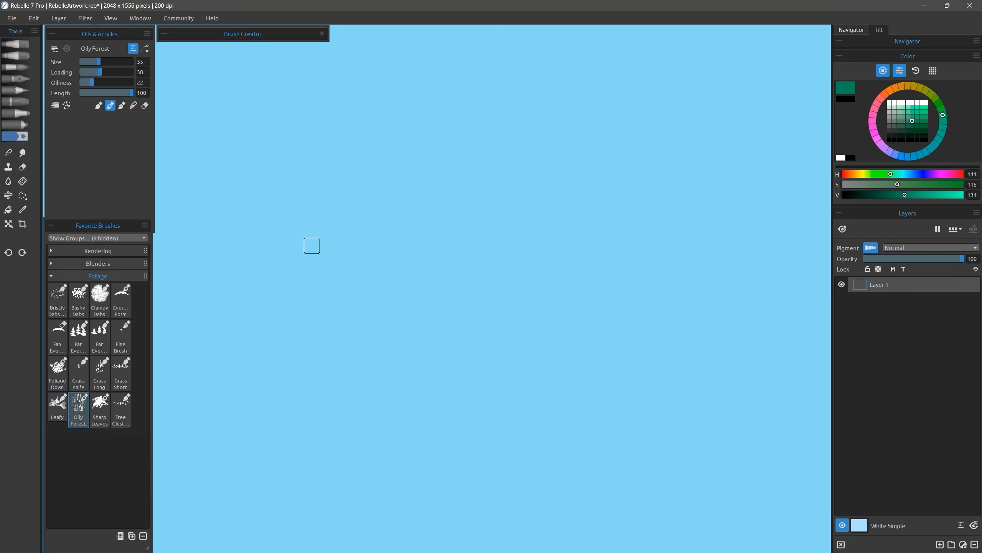
{"action": "mouse_move", "coordinate": [274, 264]}
{"action": "left_mouse_down"}
{"action": "mouse_move", "coordinate": [353, 220]}
{"action": "mouse_move", "coordinate": [441, 195]}
{"action": "mouse_move", "coordinate": [557, 166]}
{"action": "mouse_move", "coordinate": [664, 162]}
{"action": "left_mouse_up"}
{"action": "mouse_move", "coordinate": [269, 266]}
{"action": "left_mouse_down"}
{"action": "mouse_move", "coordinate": [309, 233]}
{"action": "mouse_move", "coordinate": [526, 184]}
{"action": "mouse_move", "coordinate": [686, 163]}
{"action": "mouse_move", "coordinate": [576, 158]}
{"action": "mouse_move", "coordinate": [321, 242]}
{"action": "mouse_move", "coordinate": [294, 267]}
{"action": "mouse_move", "coordinate": [454, 209]}
{"action": "mouse_move", "coordinate": [677, 174]}
{"action": "left_mouse_up"}
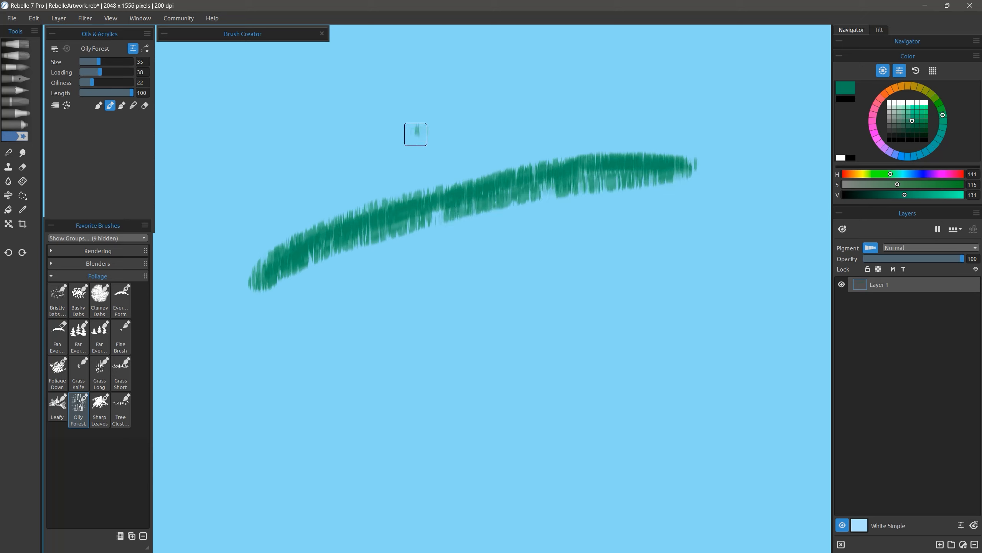
{"action": "mouse_move", "coordinate": [416, 134]}
{"action": "left_mouse_down"}
{"action": "mouse_move", "coordinate": [421, 154]}
{"action": "mouse_move", "coordinate": [448, 127]}
{"action": "mouse_move", "coordinate": [466, 141]}
{"action": "left_mouse_up"}
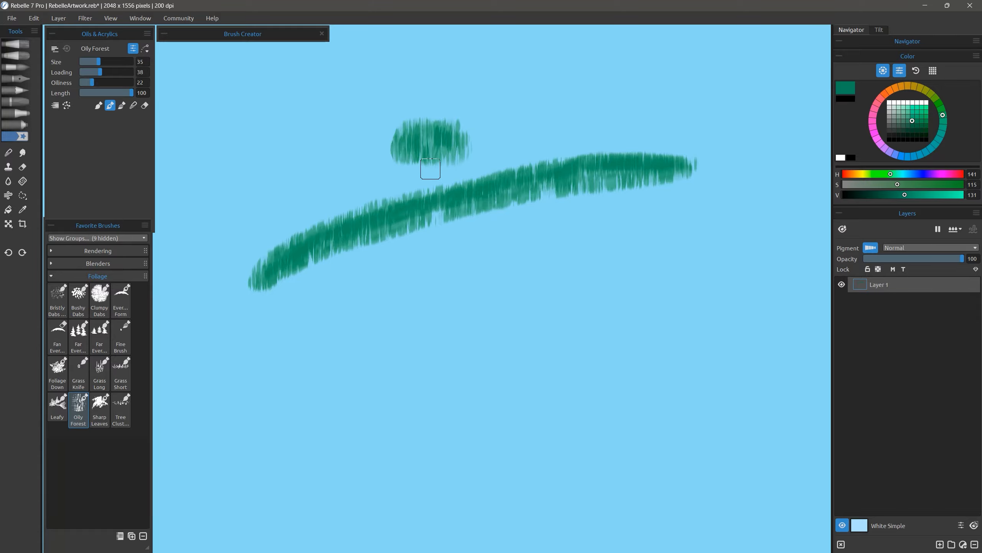
{"action": "left_click_drag", "start_coordinate": [398, 158], "coordinate": [436, 160]}
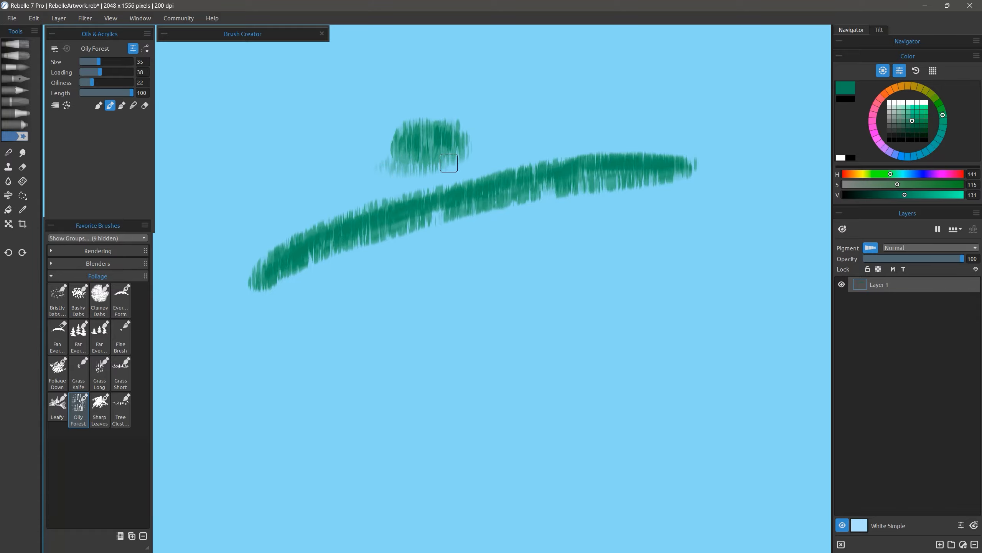
{"action": "key", "text": "ctrl+z"}
{"action": "key", "text": "ctrl+z"}
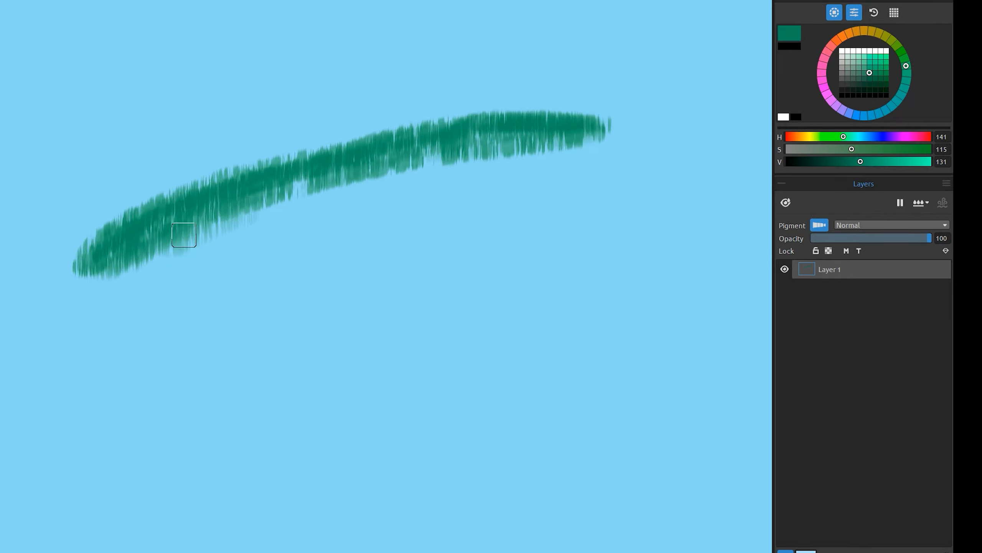